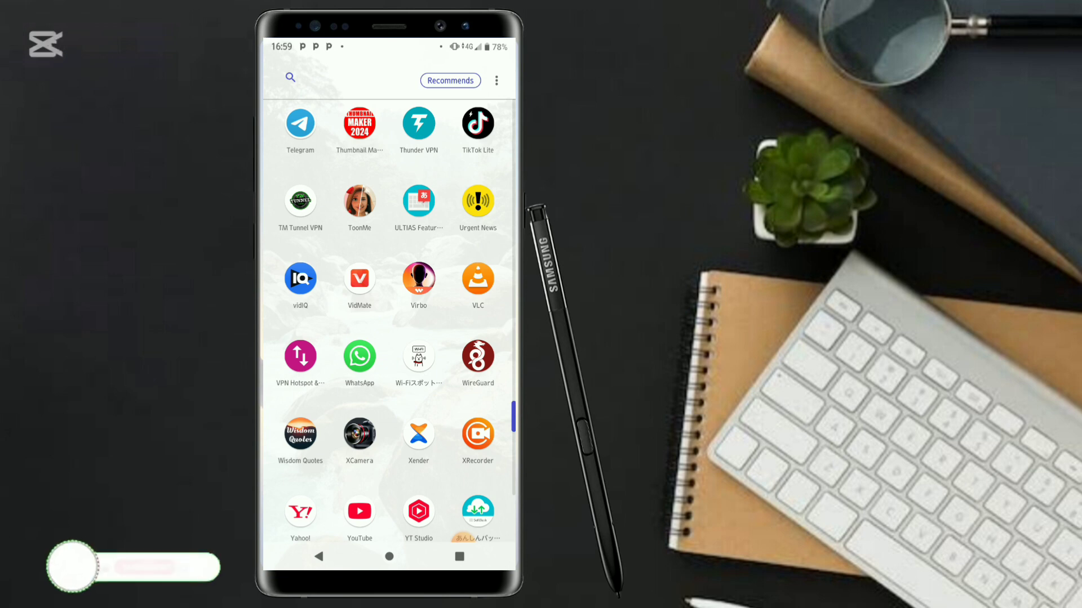
- Scroll through the launcher's app drawer and launch Chrome
scroll(389, 304, "down", 5)
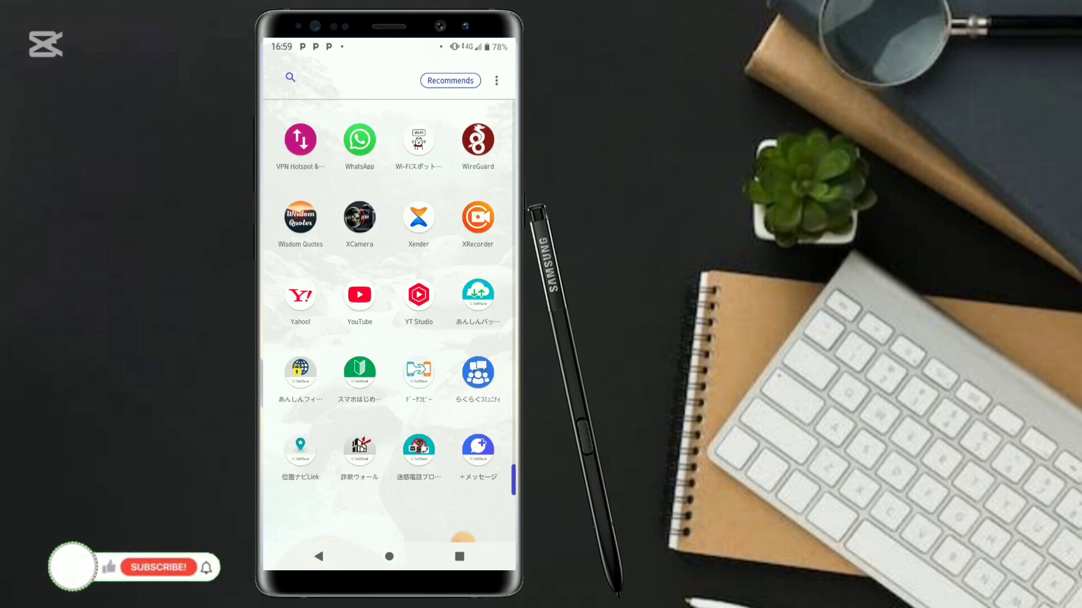
scroll(389, 304, "up", 7)
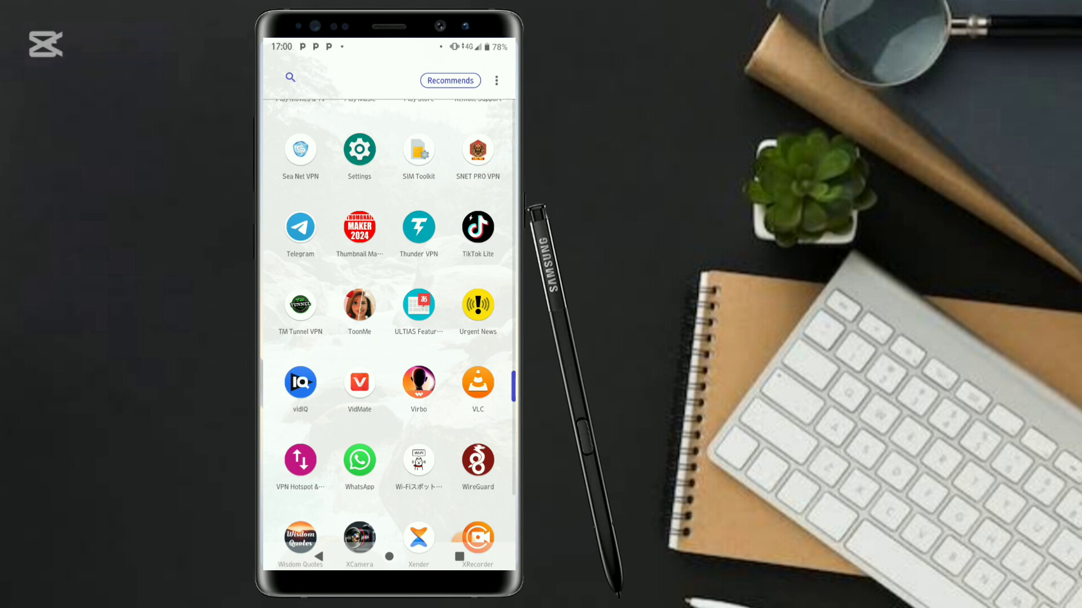
scroll(389, 336, "up", 3)
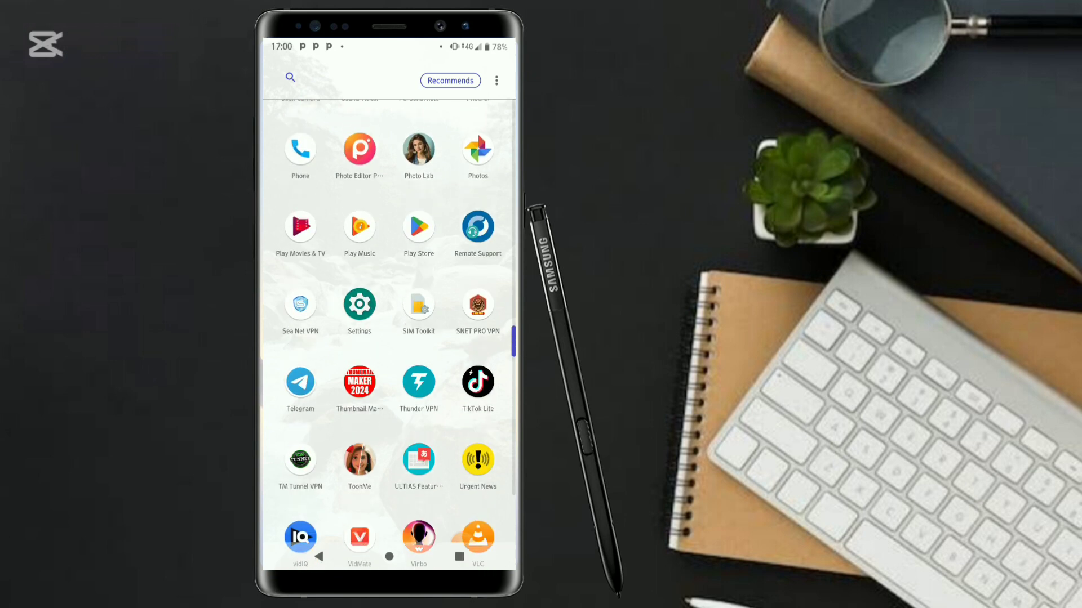
scroll(389, 333, "up", 5)
scroll(388, 333, "up", 2)
scroll(388, 333, "down", 10)
scroll(389, 333, "up", 1)
scroll(389, 334, "up", 5)
scroll(388, 333, "up", 3)
scroll(389, 333, "up", 3)
scroll(389, 334, "up", 2)
scroll(388, 333, "up", 2)
left_click(300, 248)
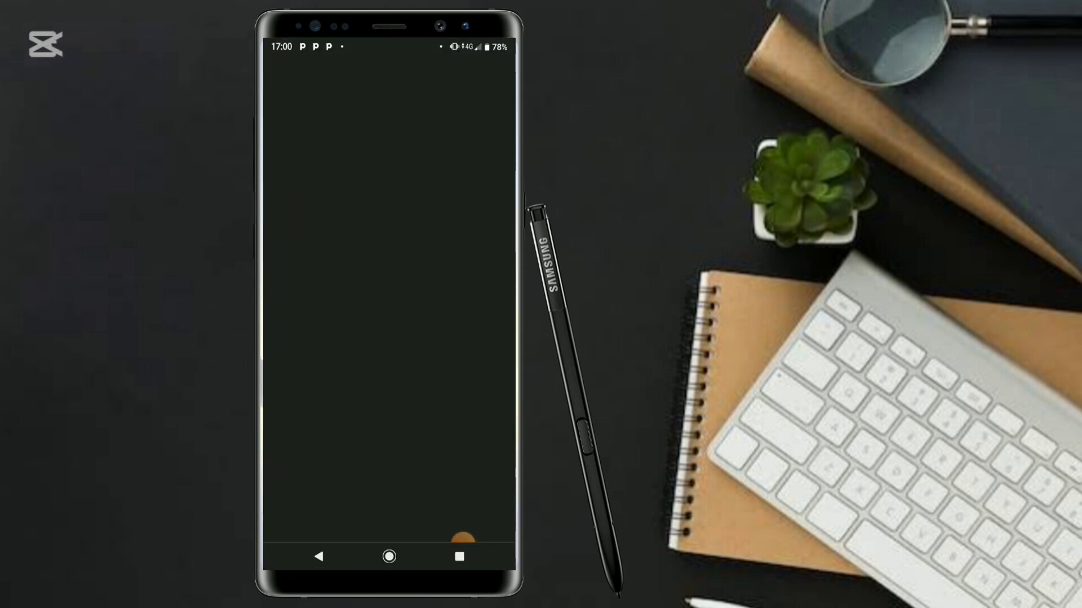
- Go back to the home screen and launch the Play Store from the app drawer
left_click(388, 556)
left_click_drag(389, 450, 389, 225)
scroll(389, 334, "down", 5)
scroll(388, 334, "up", 5)
scroll(388, 334, "up", 5)
scroll(389, 333, "up", 3)
left_click(411, 360)
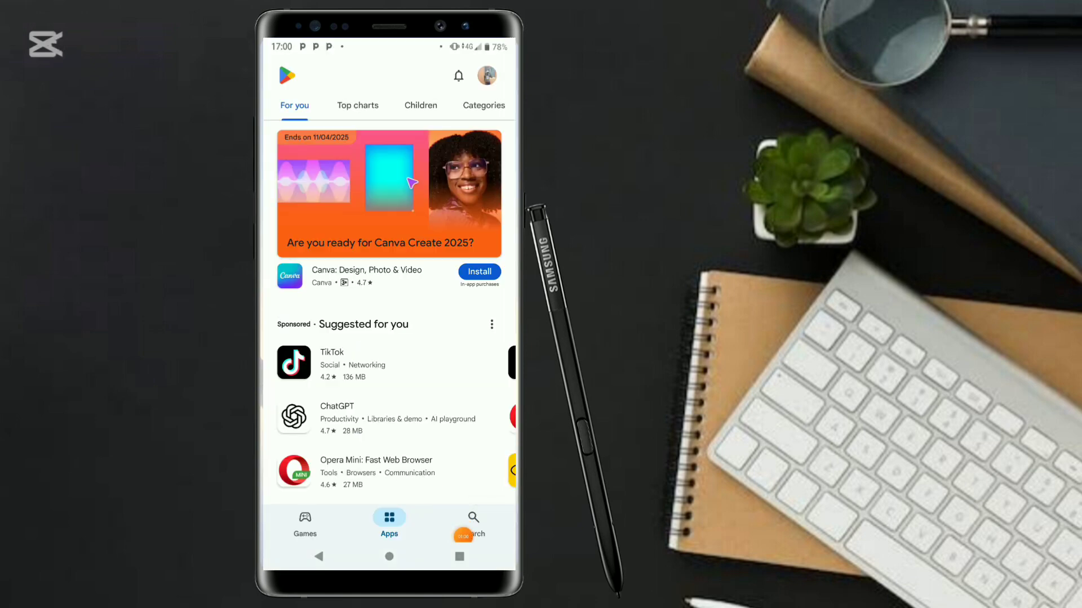
- Rerun the 'download wireguard vpn' search and open the WireGuard app's store page
left_click(473, 524)
left_click(361, 75)
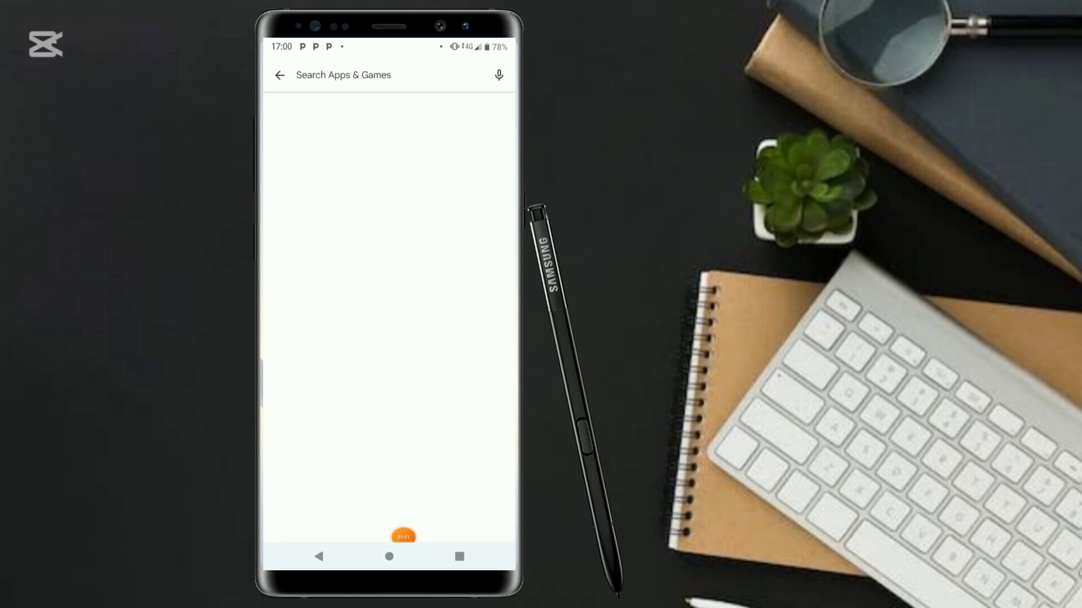
left_click(349, 127)
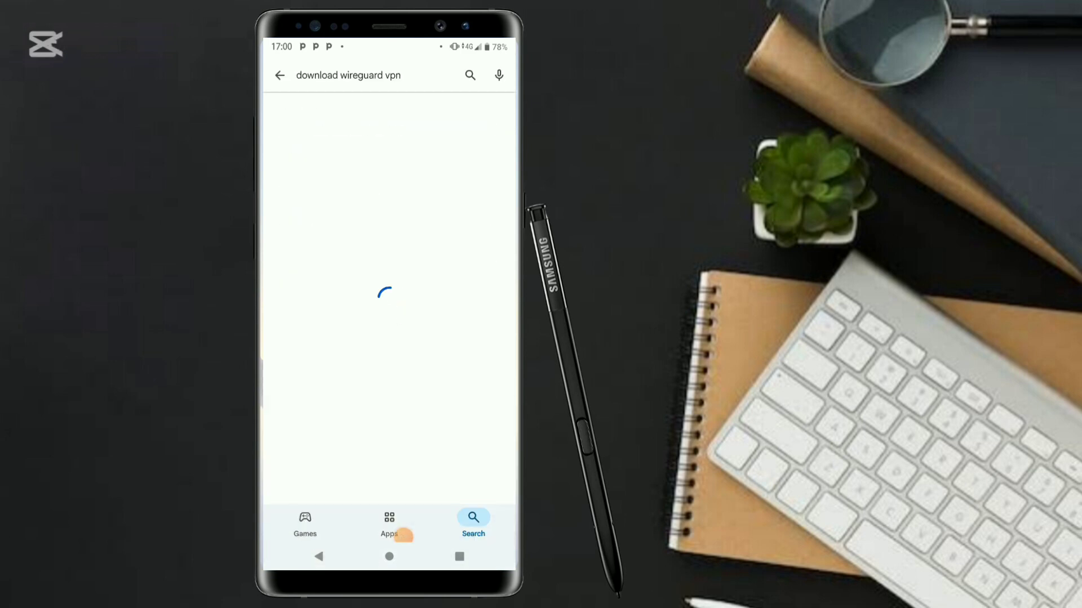
scroll(389, 366, "down", 4)
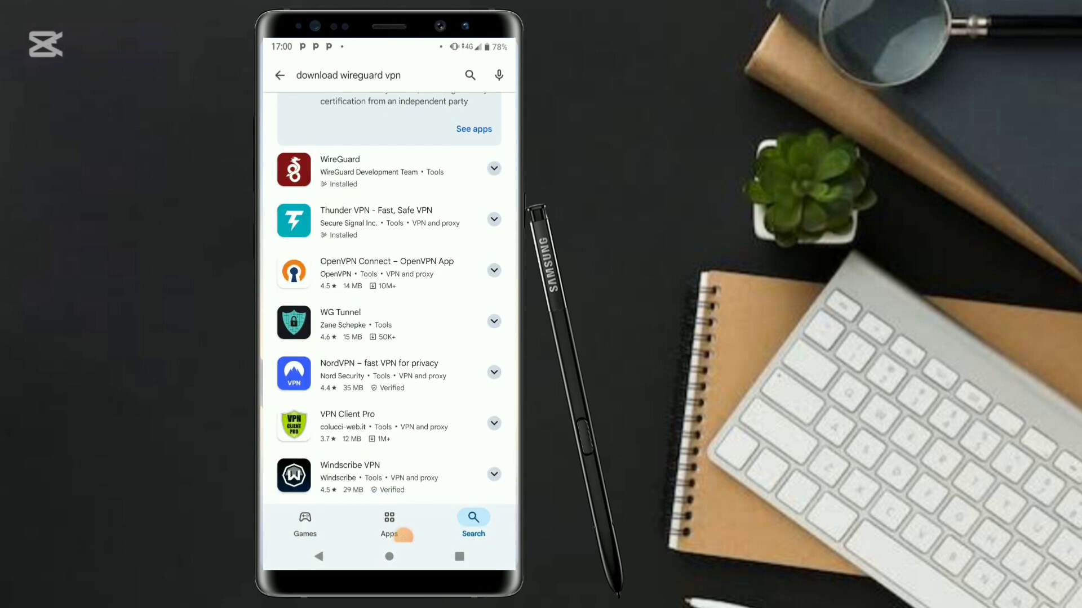
left_click(338, 164)
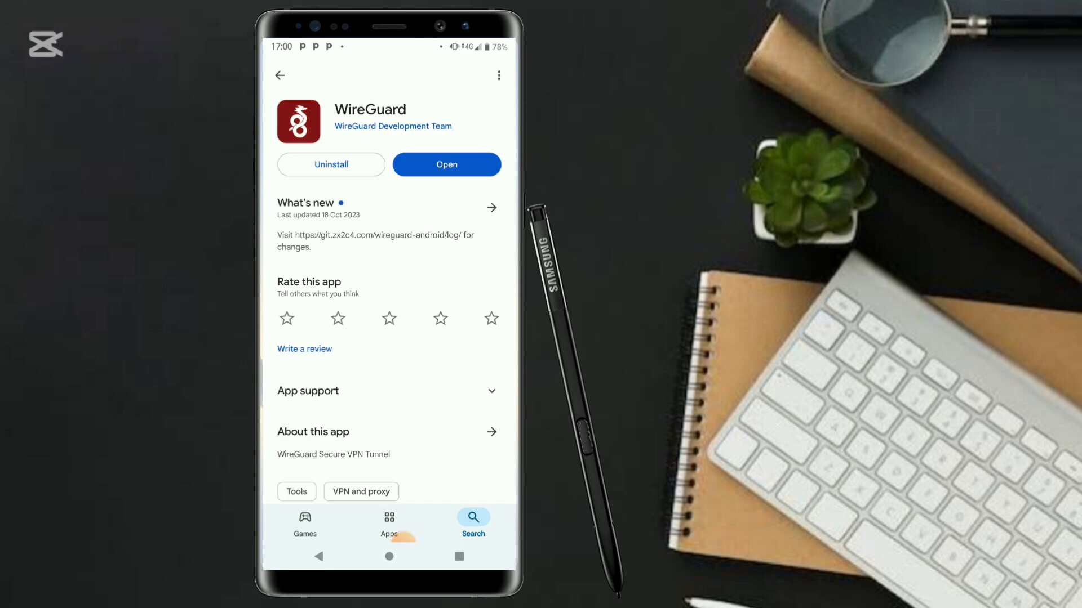
- Launch WireGuard, view its add-tunnel options, then switch back to Chrome via recents
left_click(446, 164)
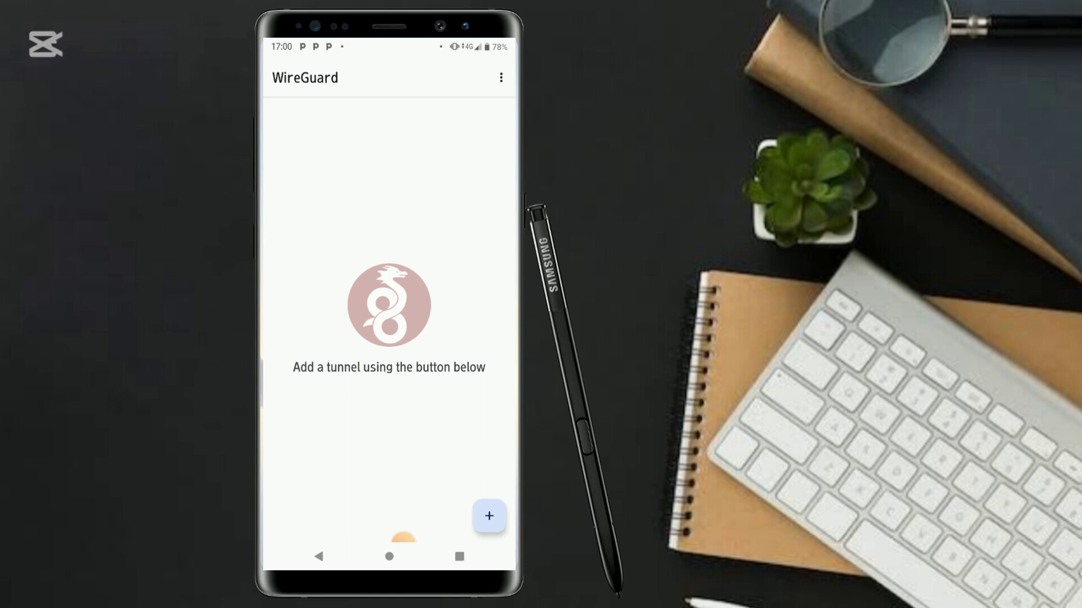
left_click(489, 515)
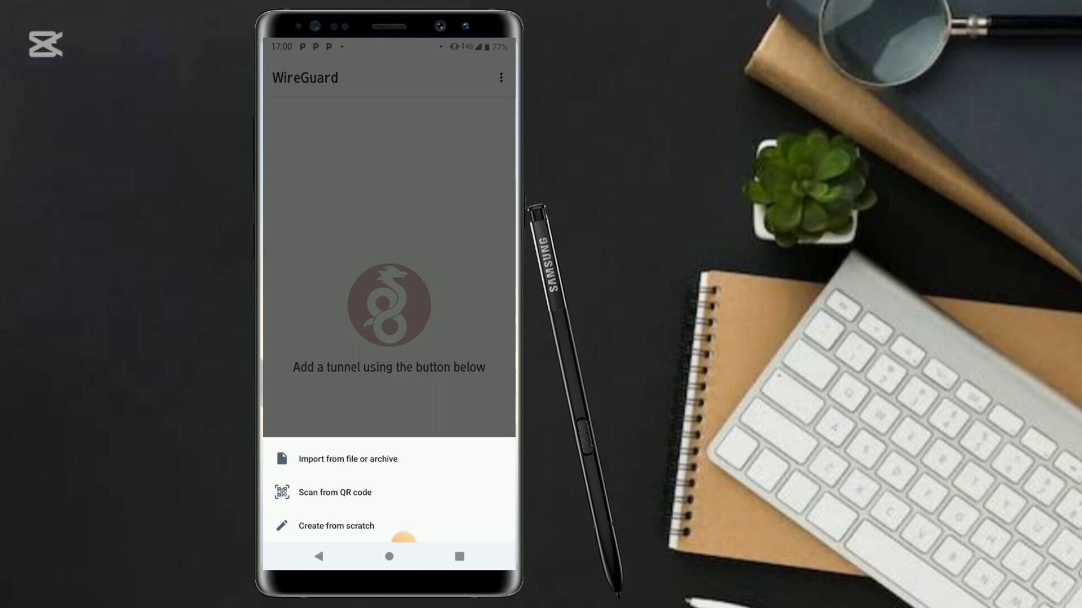
left_click(459, 556)
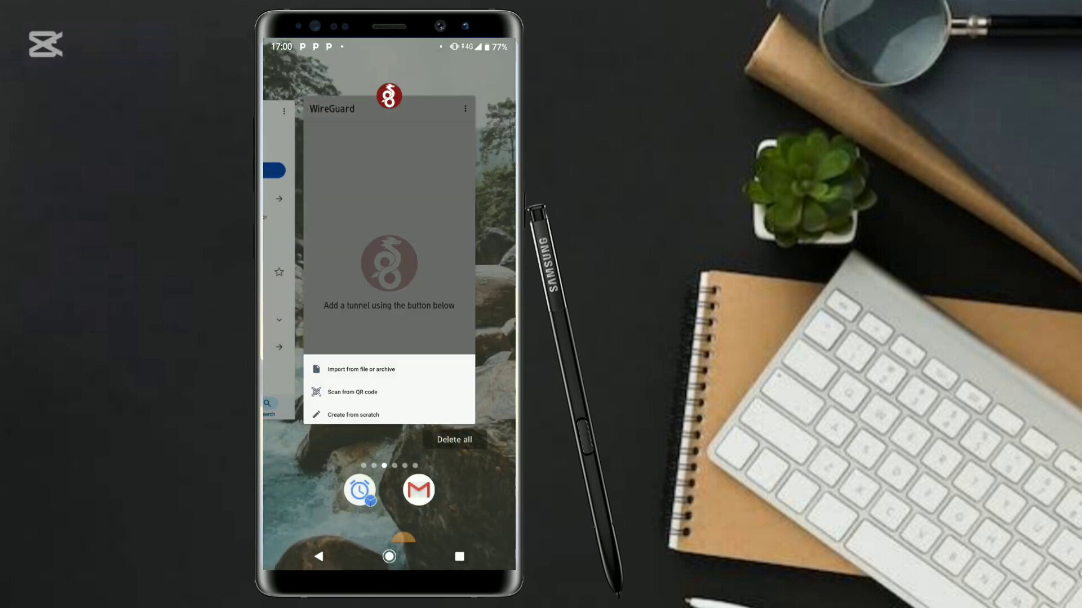
mouse_move(338, 253)
left_mouse_down()
mouse_move(479, 253)
mouse_move(338, 254)
left_mouse_up()
- Search Google for 'custom udp site' and scroll through the results
left_click(389, 254)
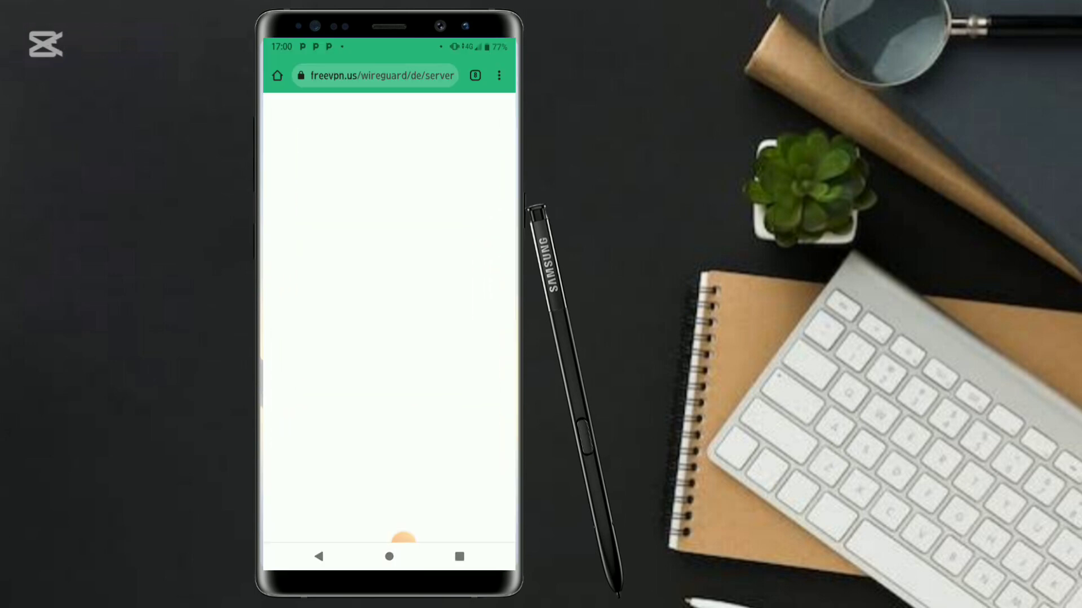
left_click(375, 74)
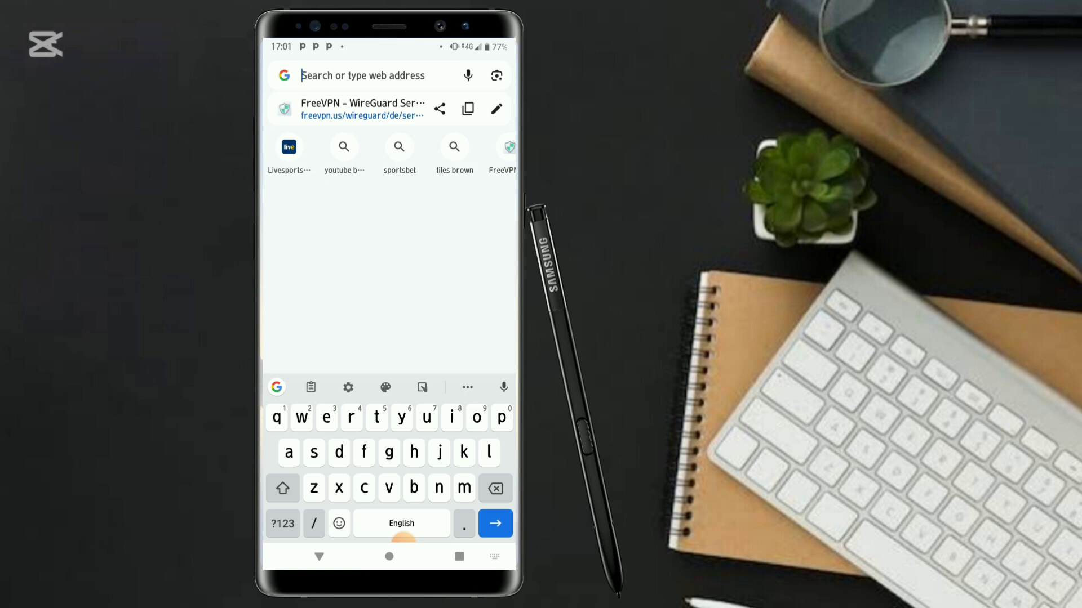
type("custo")
left_click(336, 109)
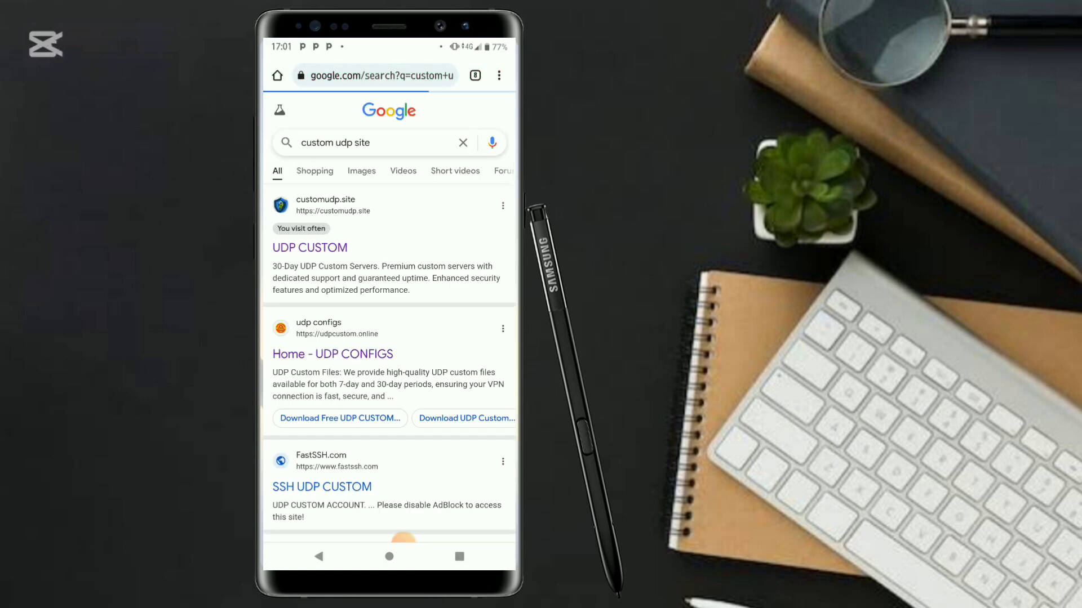
scroll(389, 315, "down", 5)
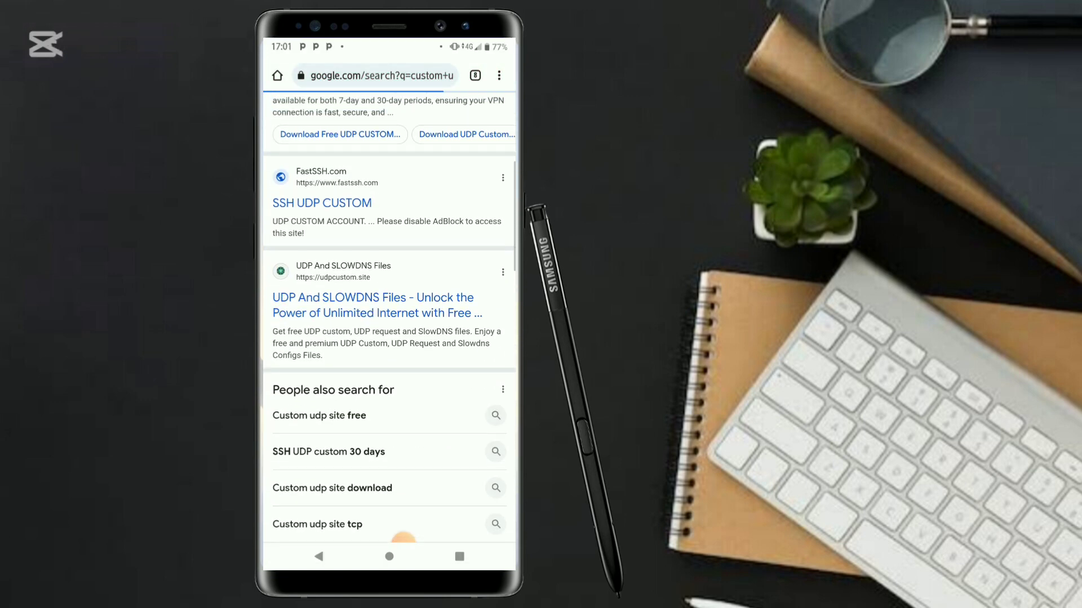
scroll(389, 316, "up", 5)
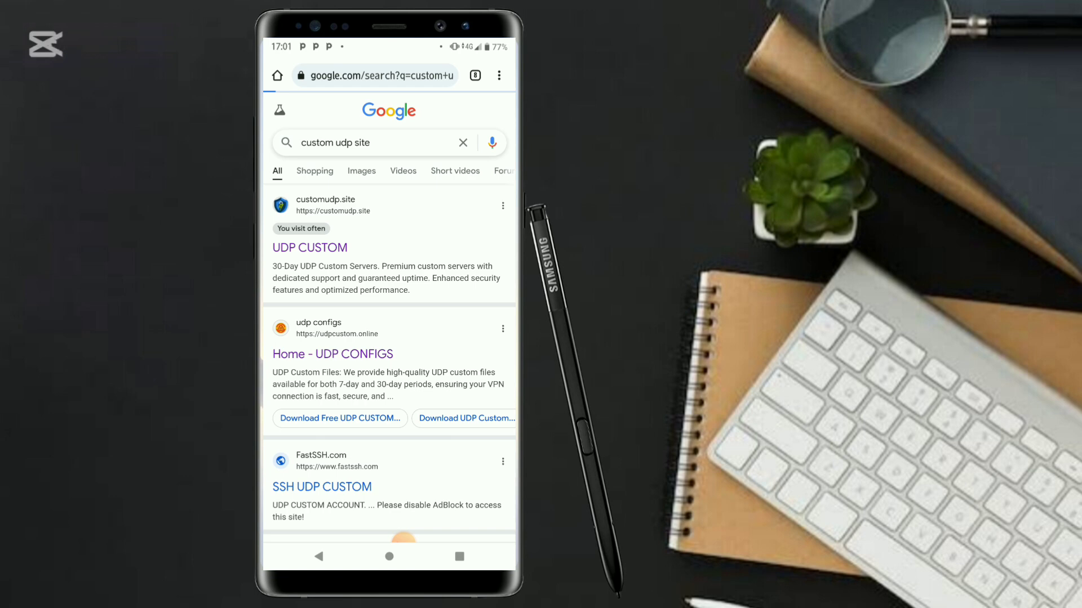
- Check the VPN status in the notification shade and switch to Crane Tunnel
left_click_drag(389, 45, 389, 395)
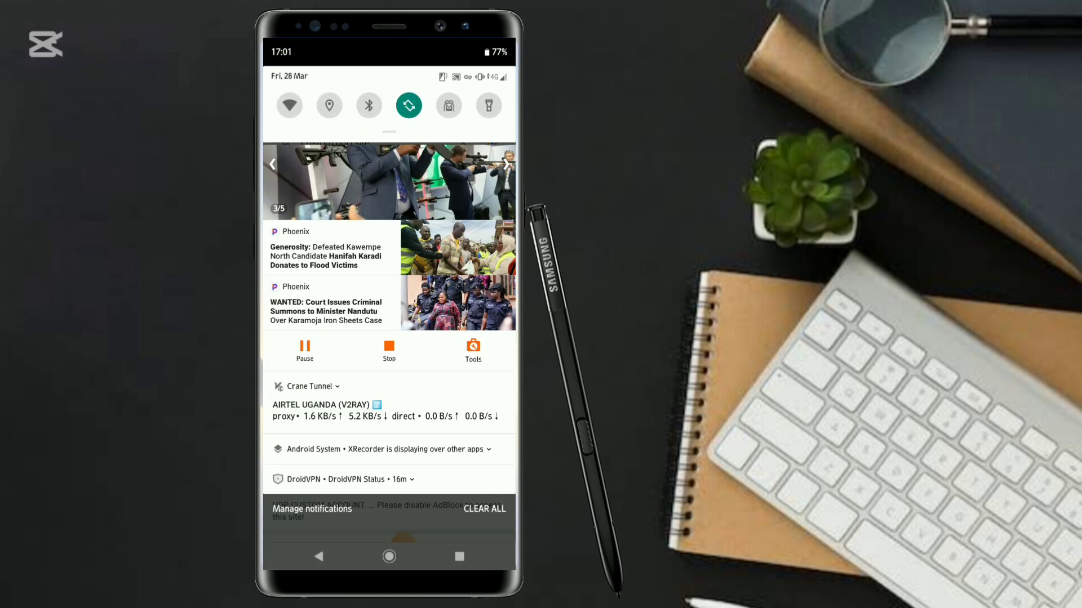
left_click_drag(388, 507, 389, 113)
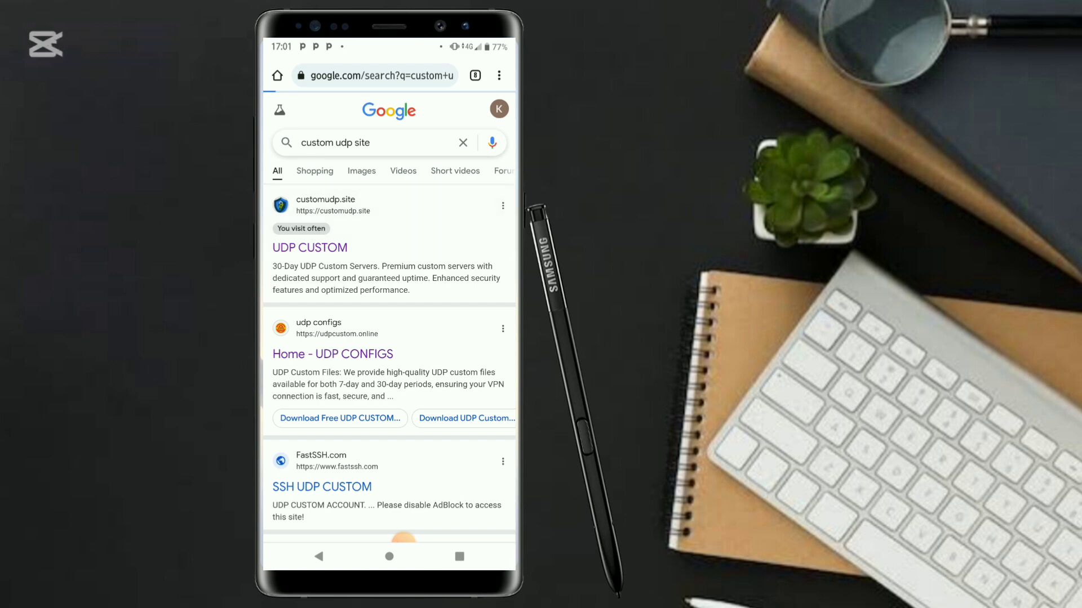
left_click(459, 557)
left_click_drag(315, 253, 462, 253)
mouse_move(316, 253)
left_mouse_down()
mouse_move(462, 254)
mouse_move(316, 254)
left_mouse_up()
left_click(388, 253)
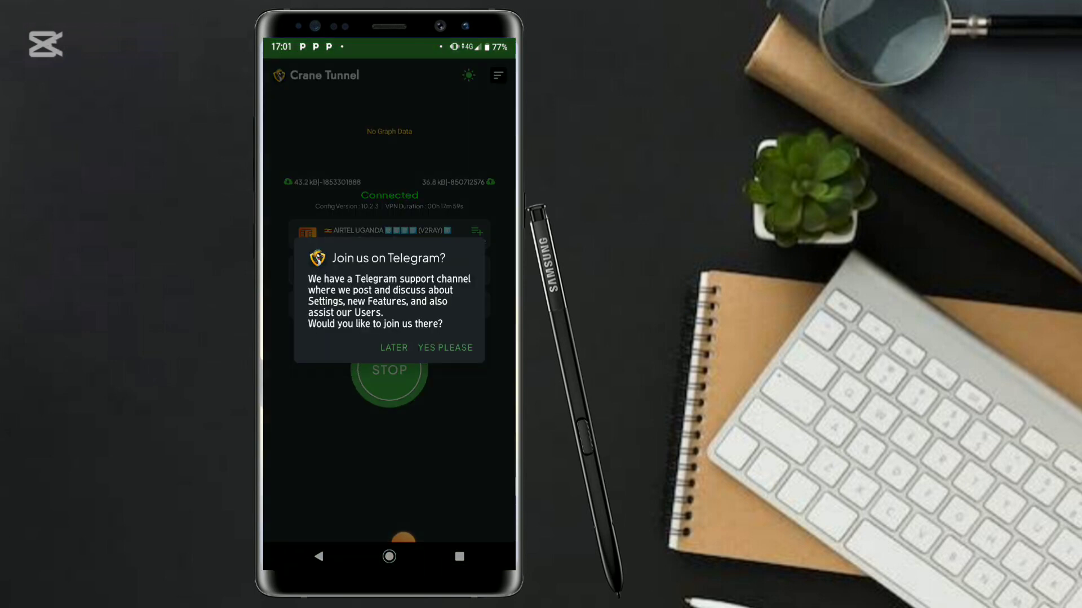
- Decline the Telegram invitation in Crane Tunnel and return to Chrome
left_click(393, 346)
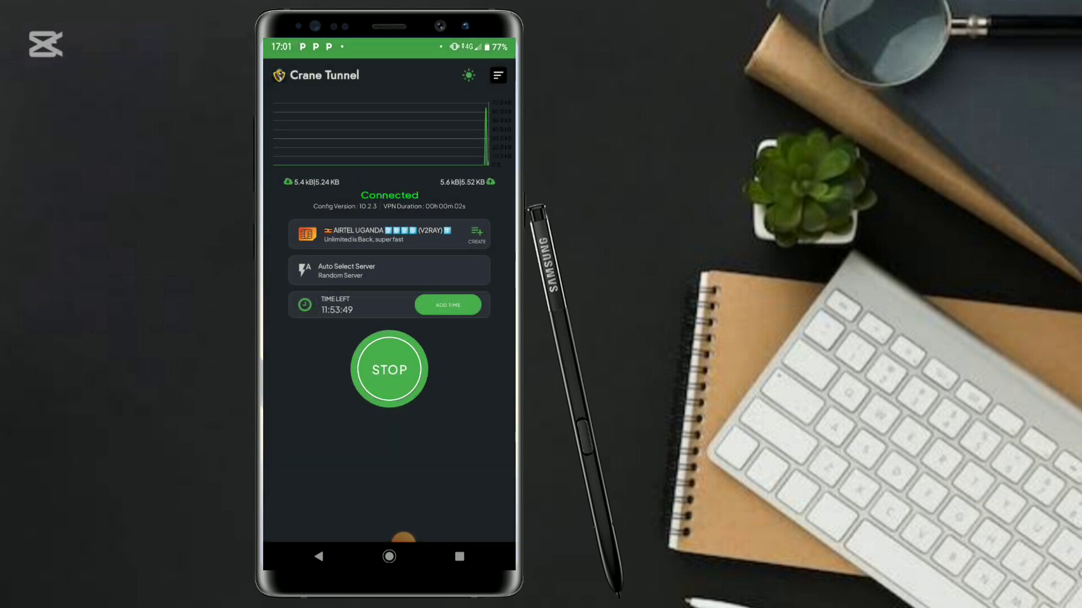
left_click(459, 557)
left_click(376, 259)
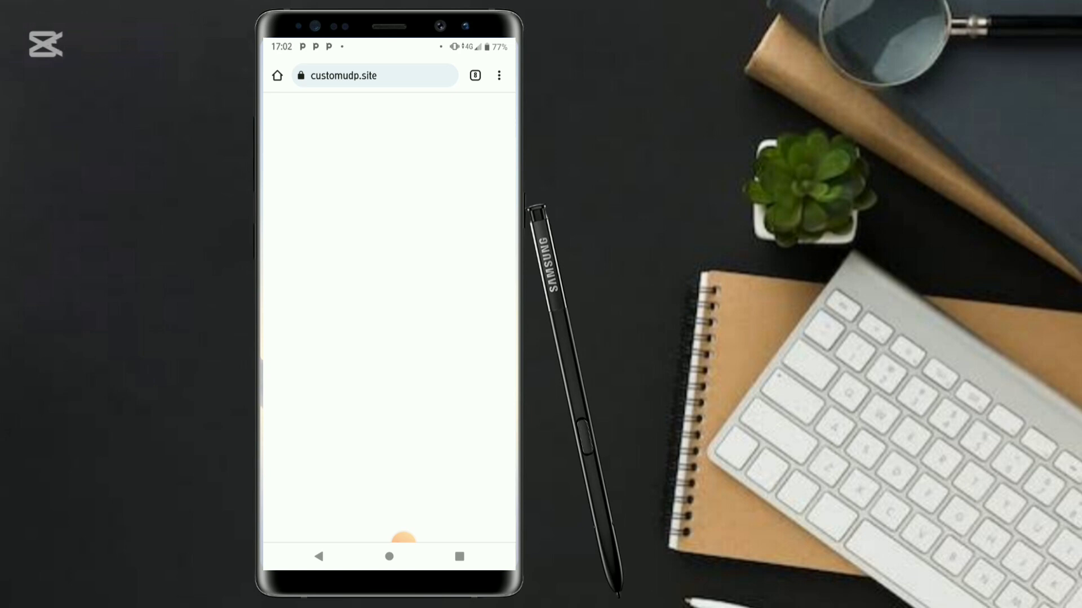
- Reload customudp.site and go to its Wireguard Server page
left_click(343, 76)
left_click(338, 105)
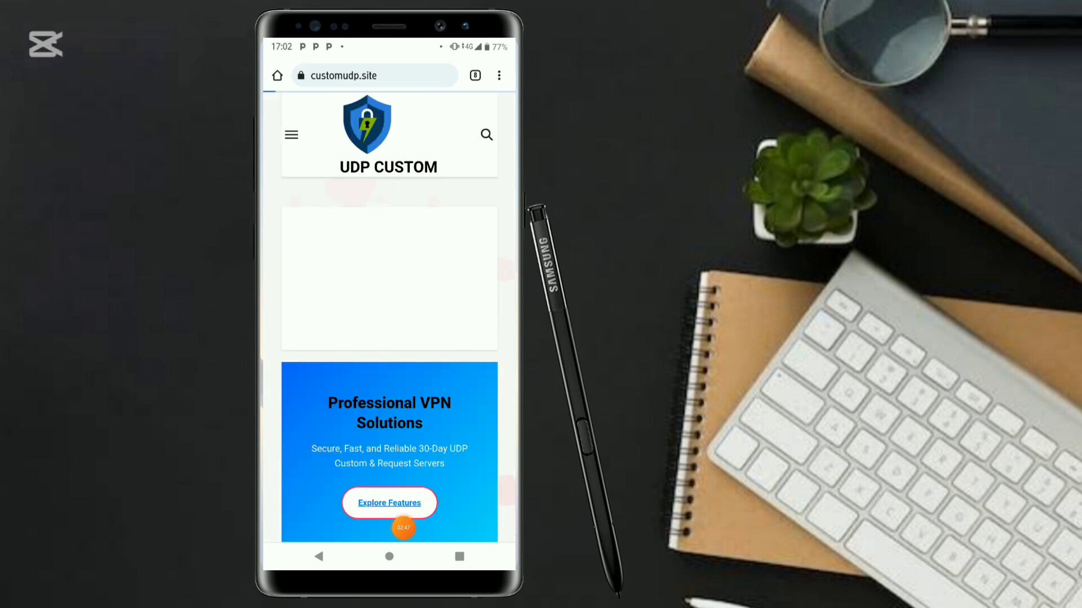
left_click(291, 134)
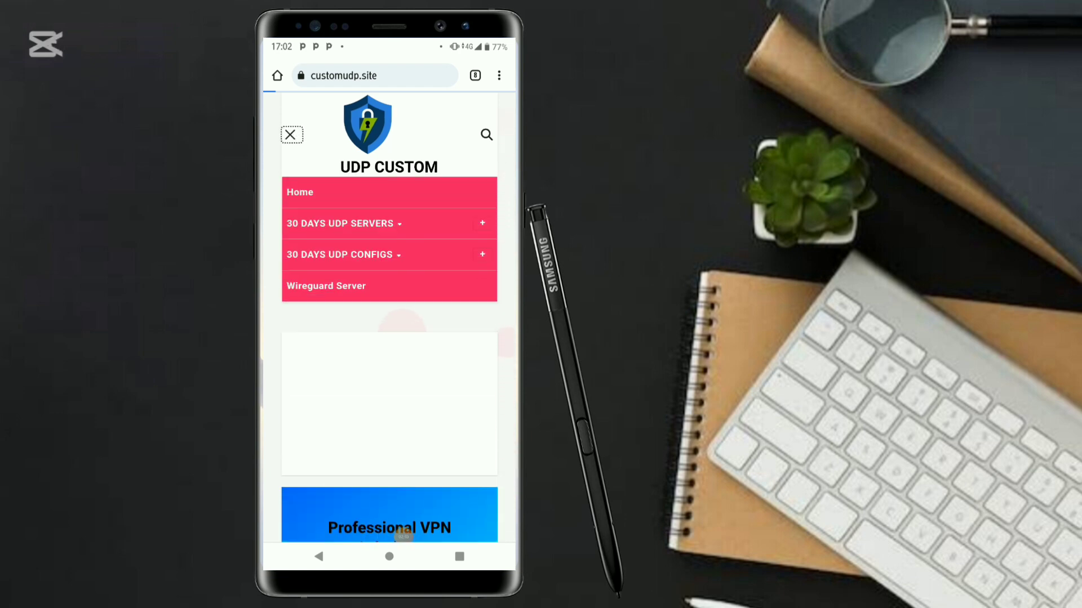
left_click(326, 286)
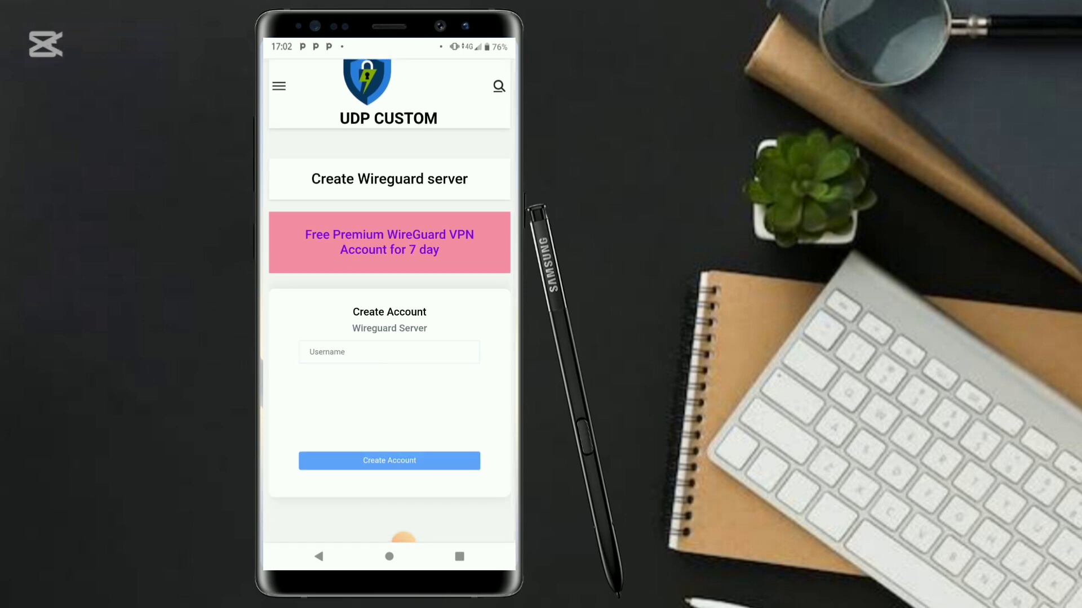
- Fill in the suggested username and start the reCAPTCHA, skipping the motorcycle challenge
left_click(388, 352)
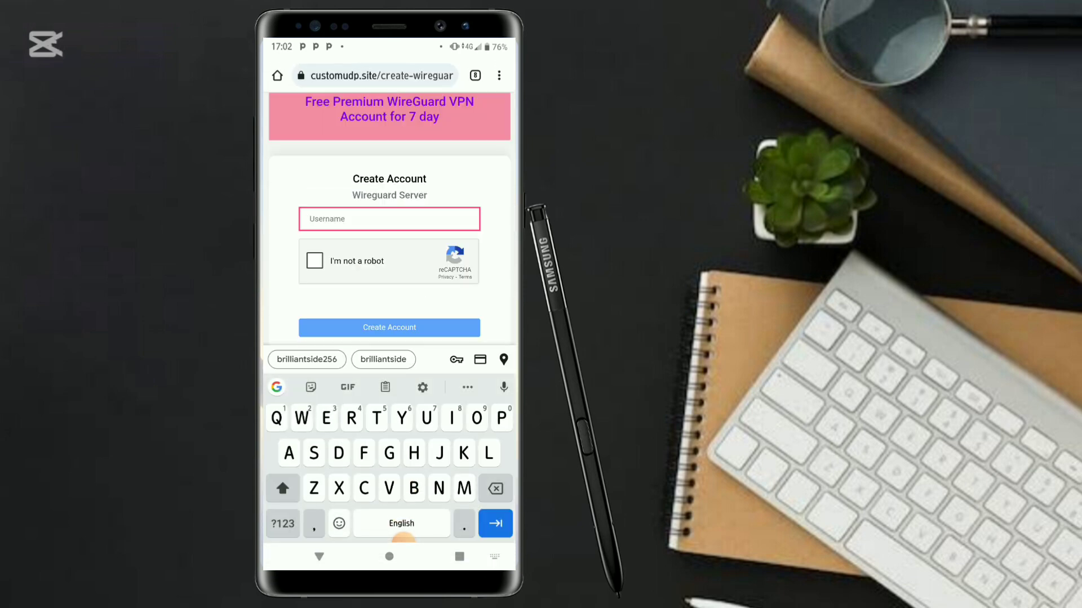
left_click(307, 359)
scroll(389, 338, "down", 1)
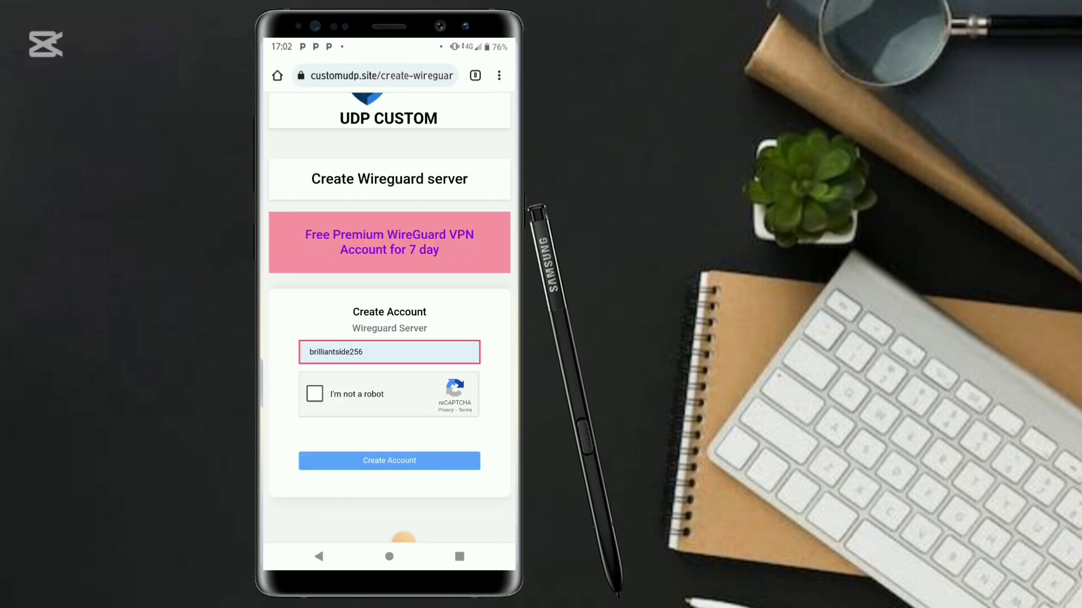
left_click(314, 394)
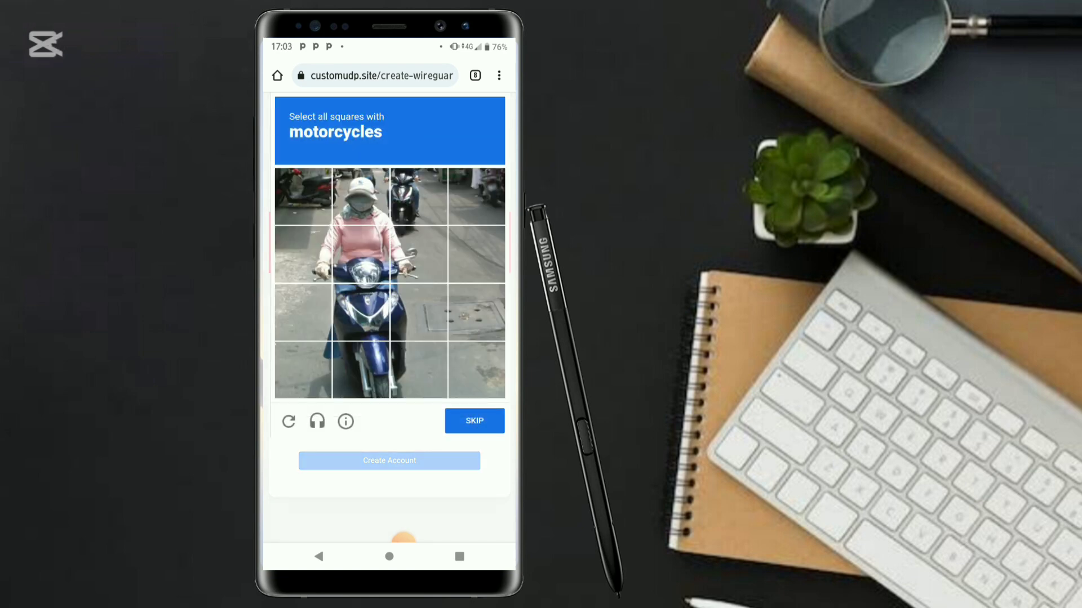
left_click(475, 421)
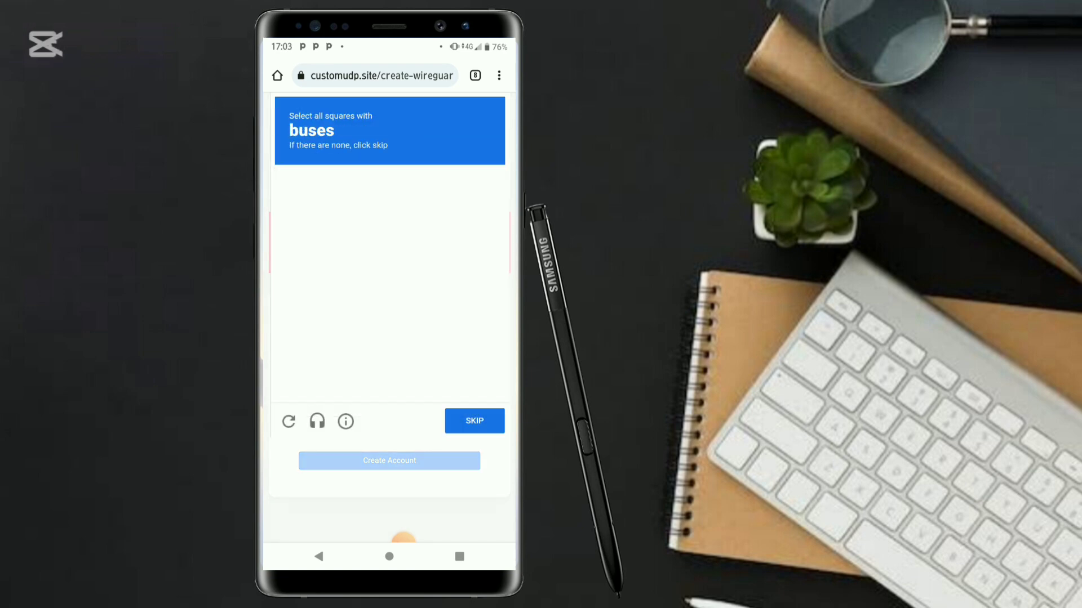
- Return to Chrome full screen and focus the address bar
left_click(459, 557)
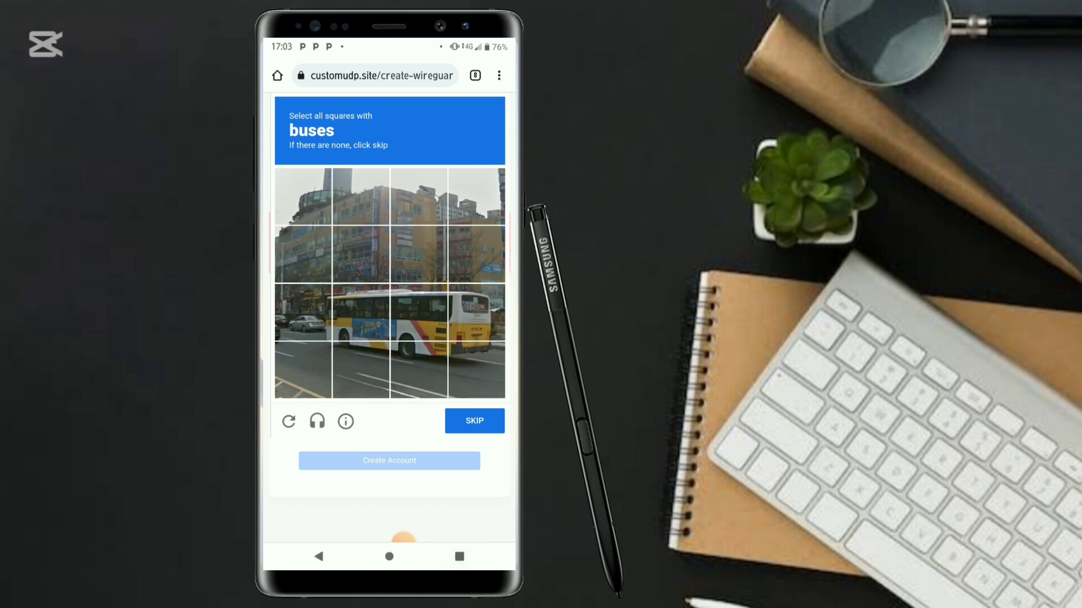
left_click(388, 253)
left_click(371, 75)
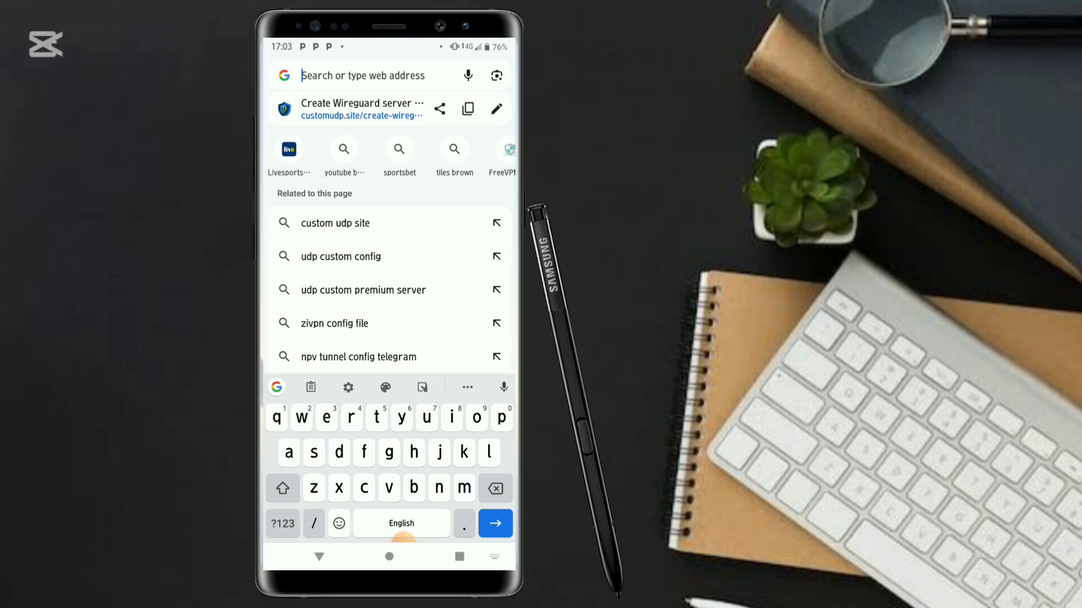
- Open the autocompleted freevpn.us account page and scroll down to its WireGuard config
type("free")
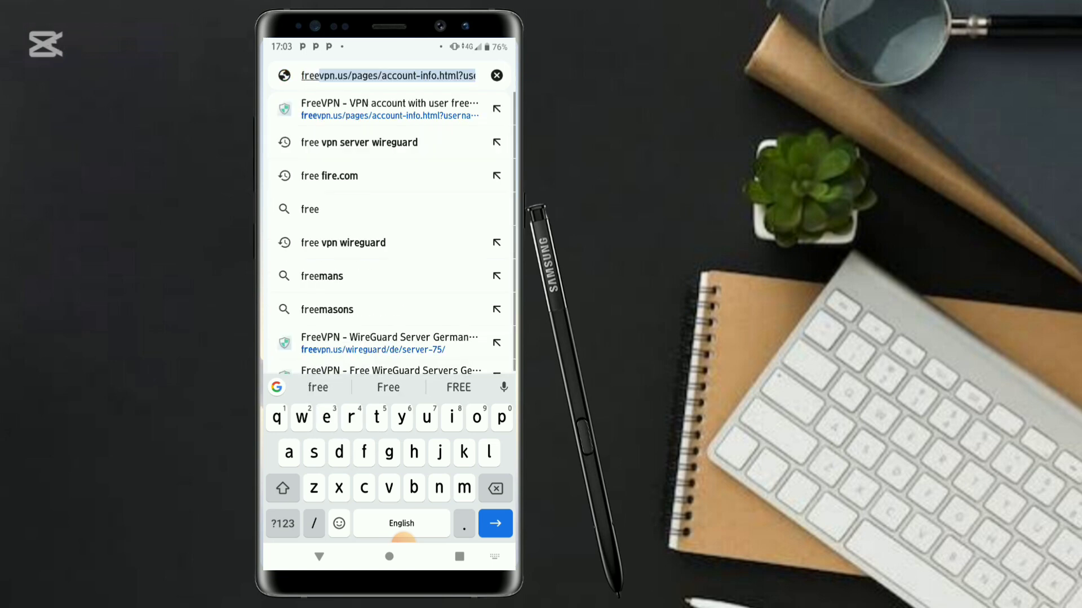
key("Return")
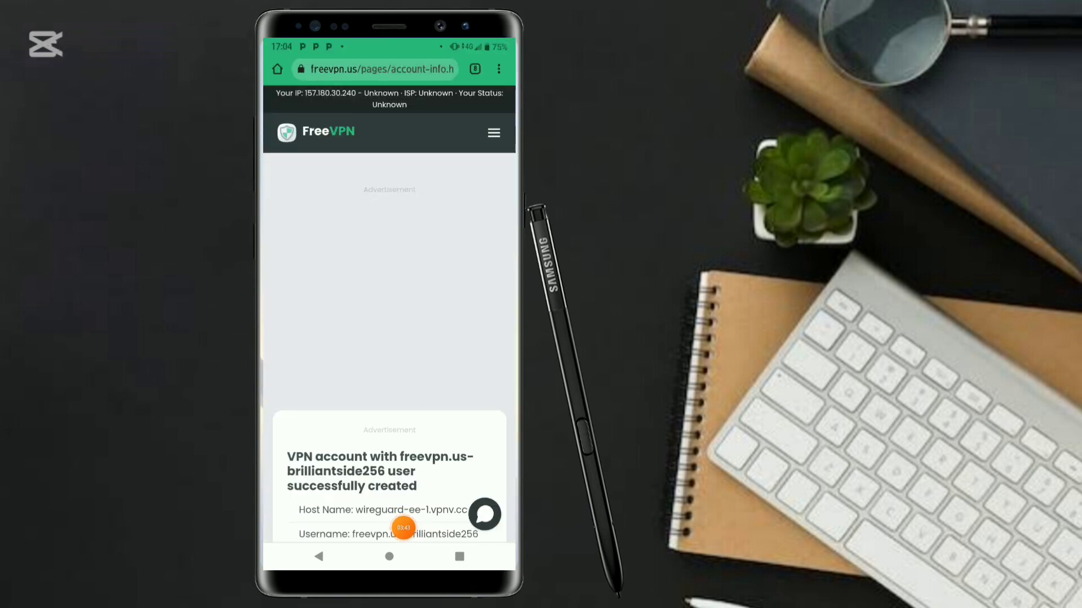
scroll(389, 298, "down", 3)
scroll(388, 299, "down", 1)
scroll(388, 299, "down", 5)
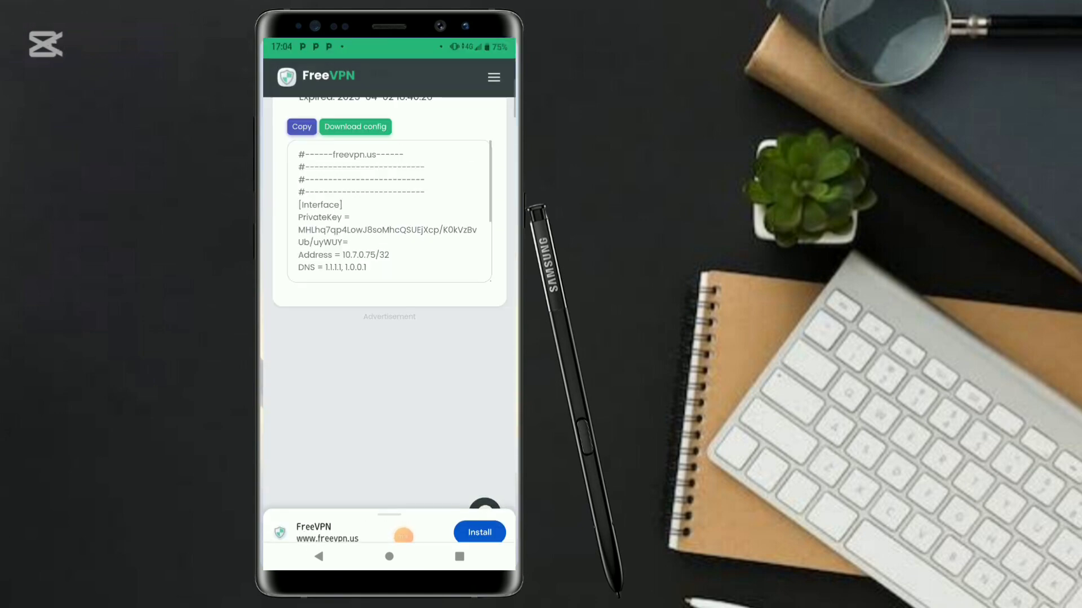
scroll(389, 298, "down", 5)
scroll(389, 298, "down", 2)
scroll(389, 299, "down", 7)
scroll(388, 299, "up", 3)
scroll(389, 299, "up", 10)
scroll(389, 299, "down", 2)
- Search Google for 'free vpn server wireguard'
scroll(389, 299, "down", 2)
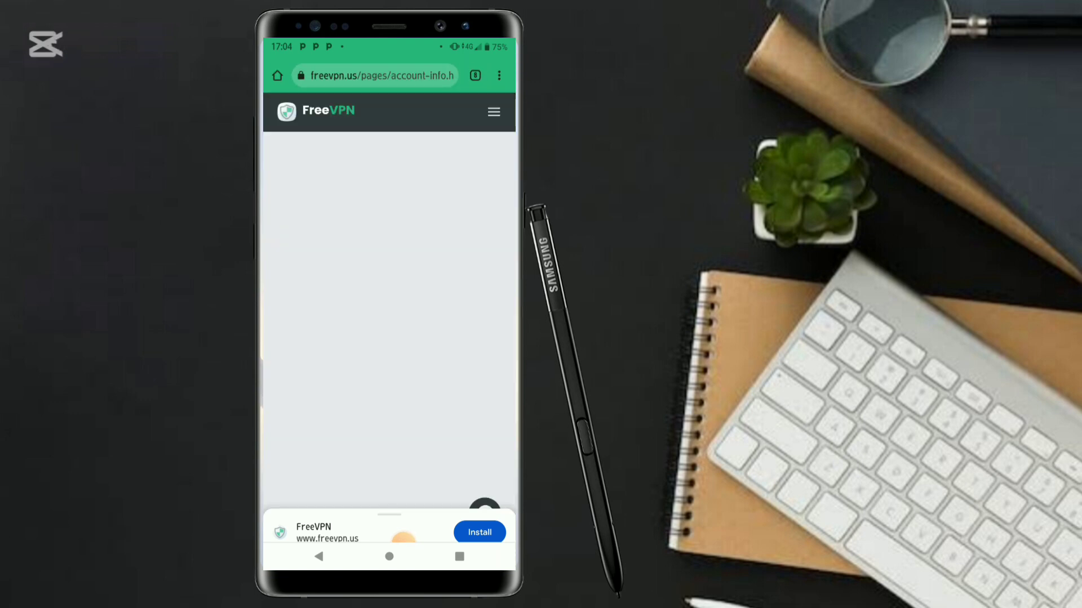
scroll(389, 299, "down", 3)
scroll(389, 298, "down", 2)
scroll(388, 299, "down", 5)
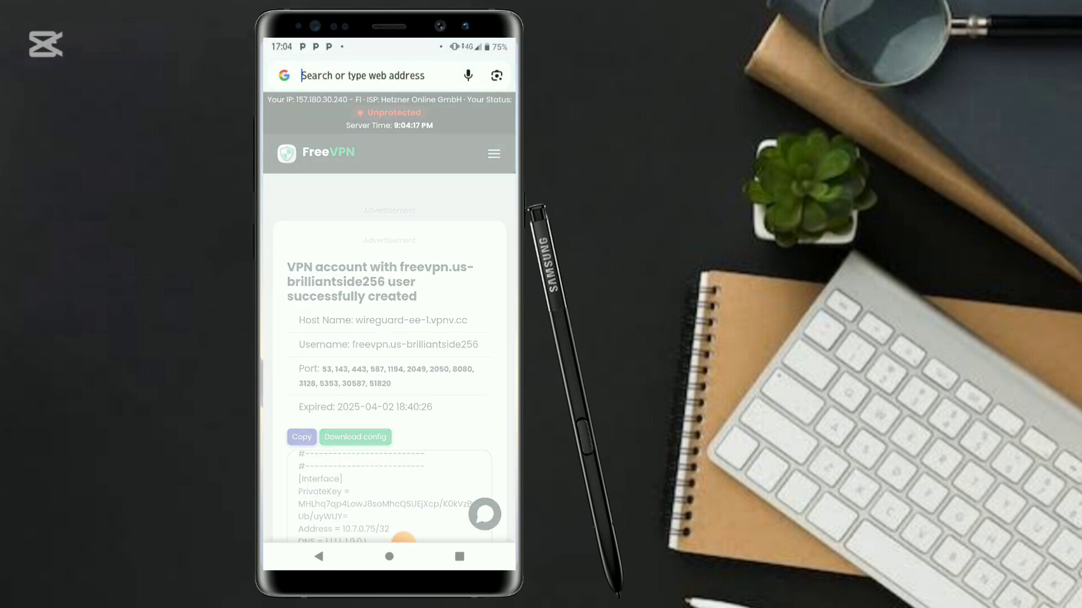
type("free")
left_click(359, 142)
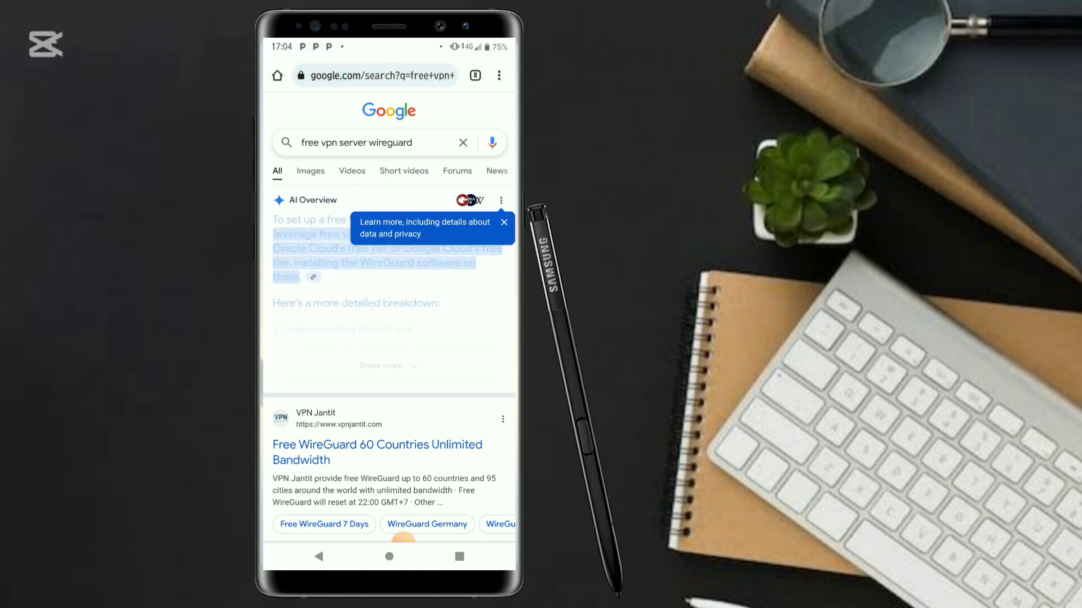
- Open the FreeVPN.us 'Free WireGuard Servers' search result
scroll(403, 538, "down", 6)
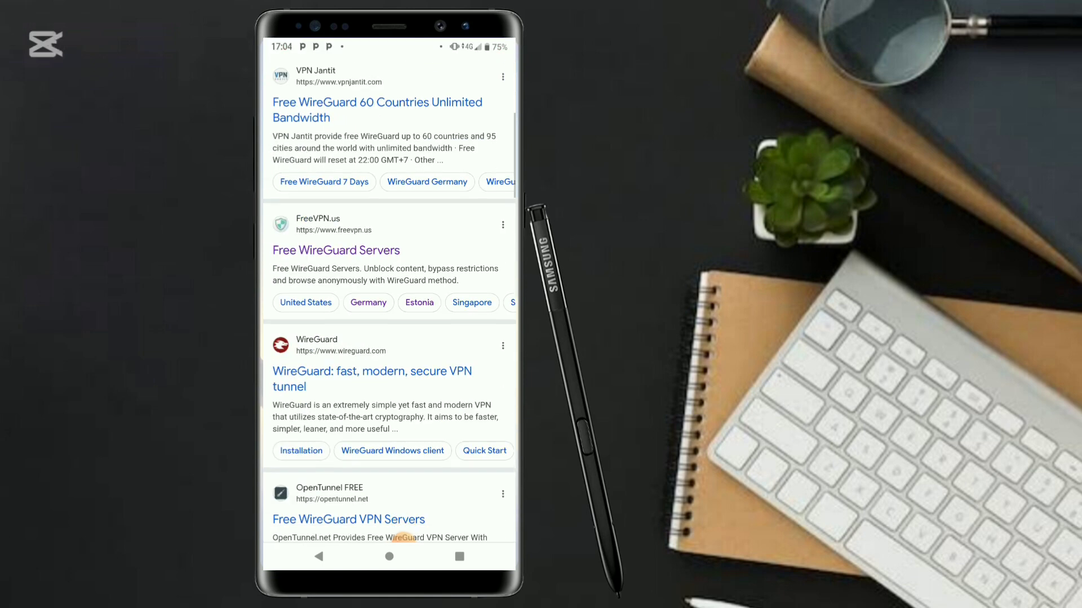
left_click(402, 538)
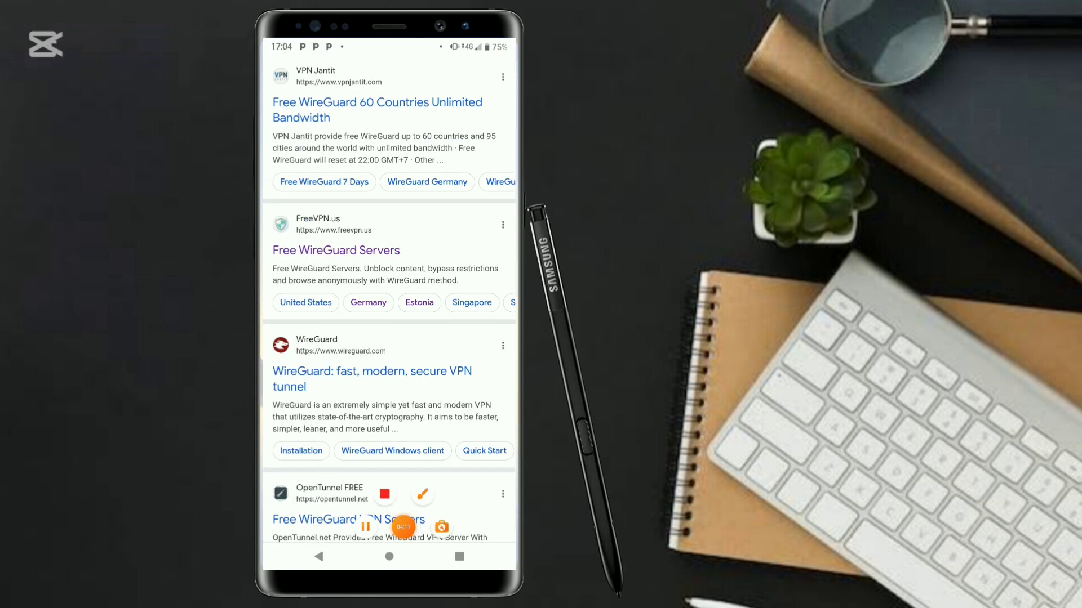
left_click(420, 496)
left_click(457, 506)
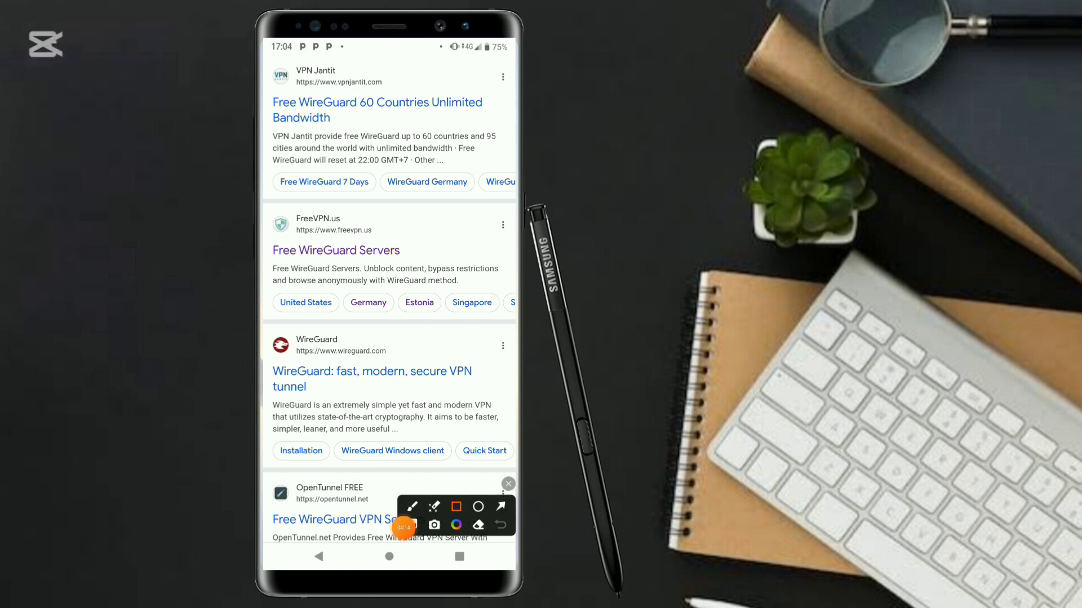
left_click_drag(270, 228, 431, 276)
left_click(508, 483)
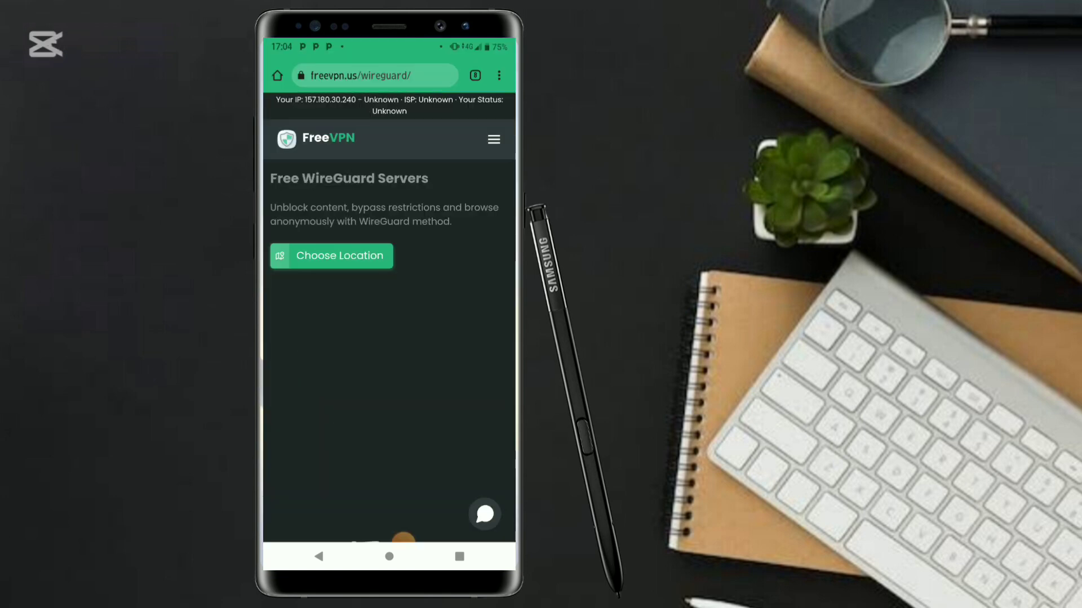
- Choose Netherlands from FreeVPN.us's list of server locations
left_click(331, 256)
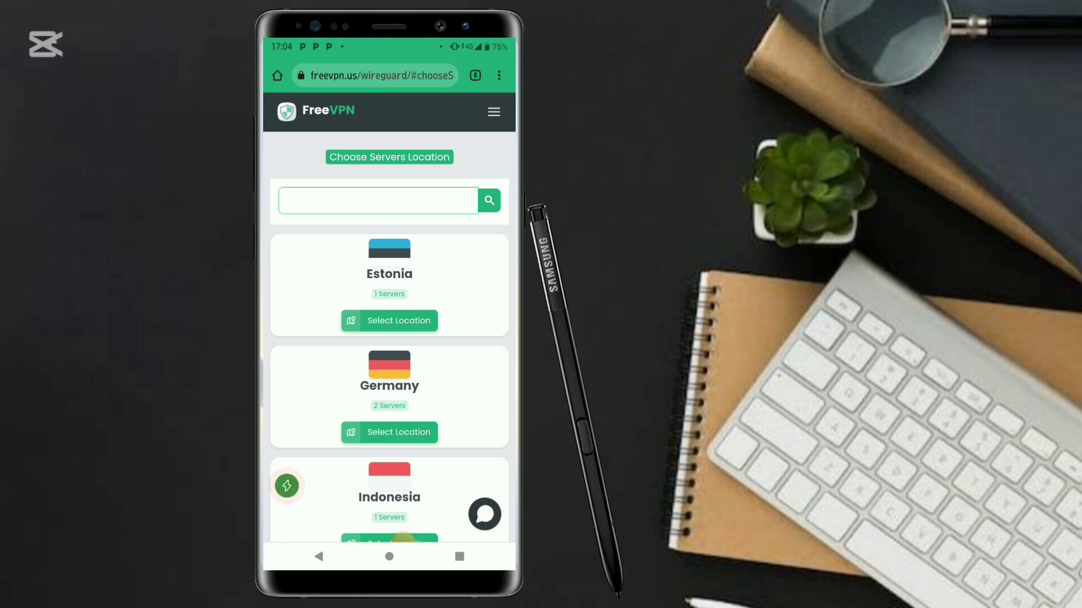
scroll(390, 338, "down", 5)
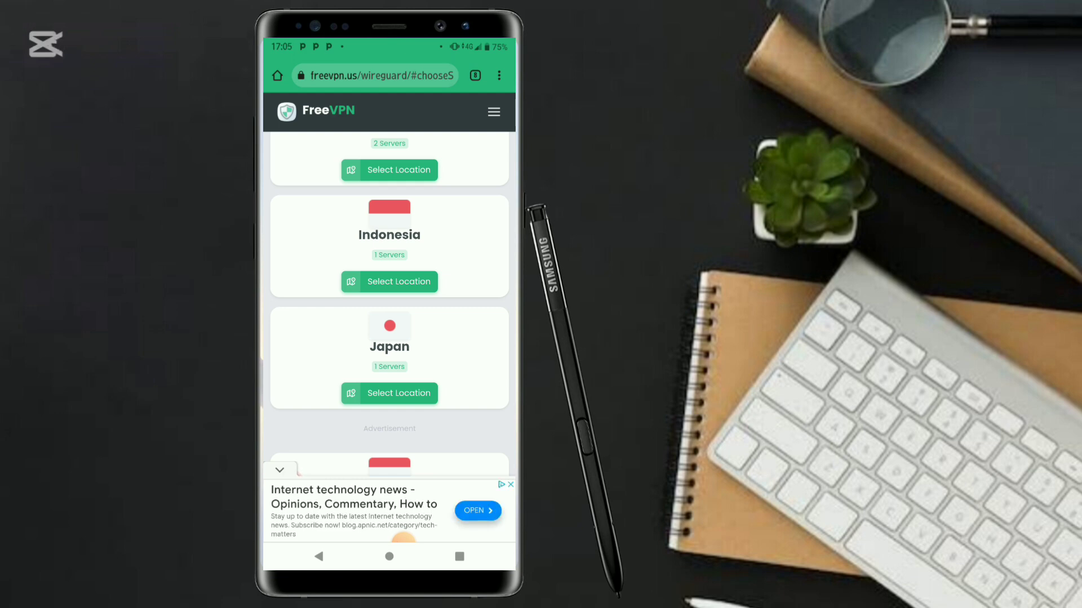
scroll(389, 287, "down", 3)
scroll(389, 287, "down", 3)
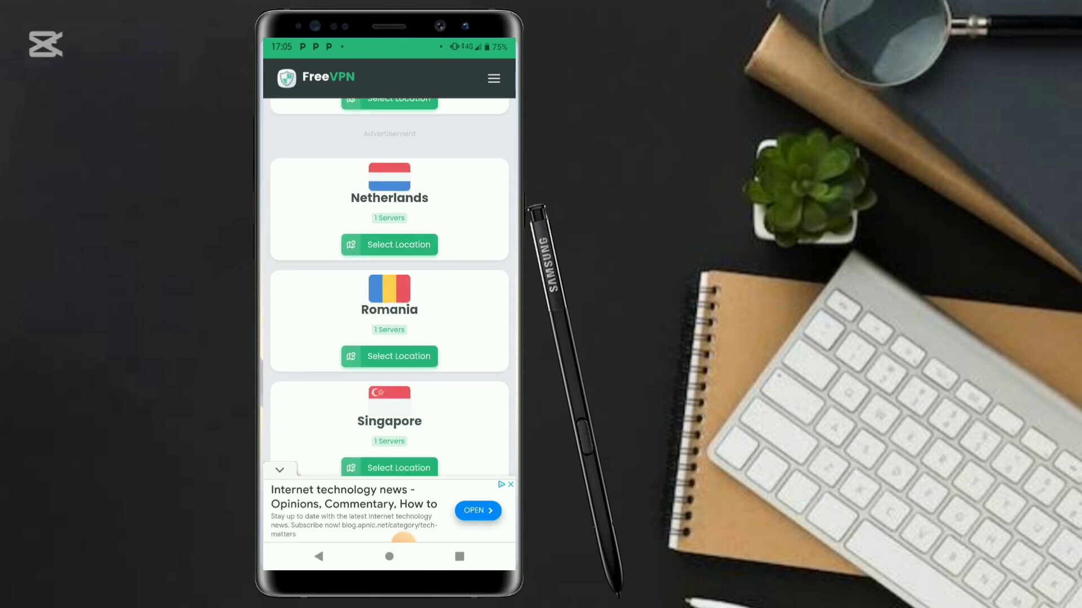
scroll(389, 287, "down", 2)
left_click(390, 183)
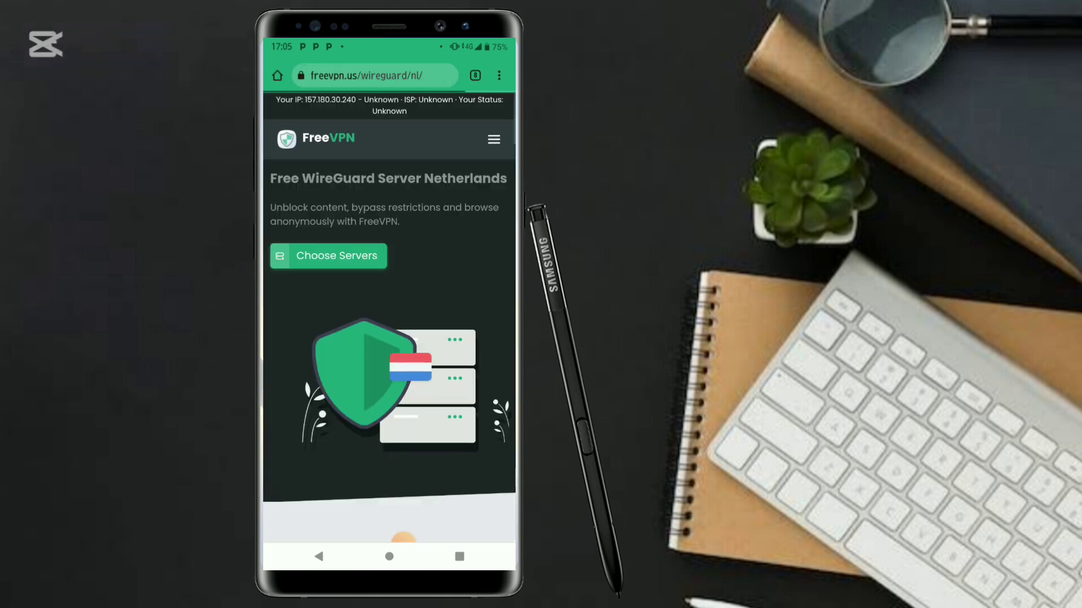
- Dismiss the welcome chat popup and select WireGuard Server NL 1
scroll(389, 338, "down", 5)
scroll(389, 338, "down", 5)
scroll(390, 338, "down", 3)
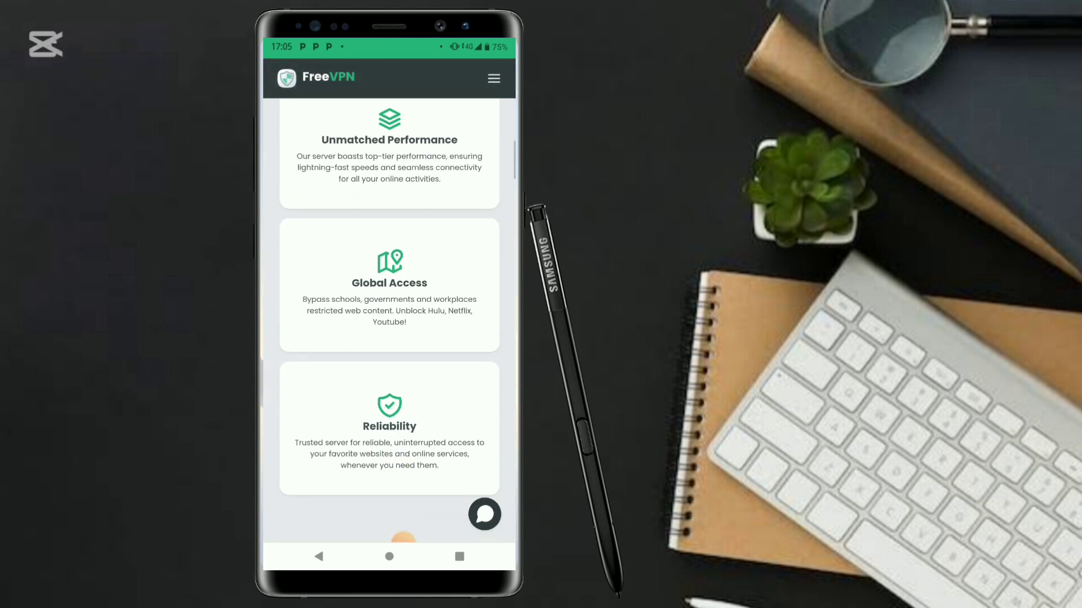
scroll(389, 338, "down", 3)
scroll(389, 338, "down", 3)
scroll(389, 338, "down", 3)
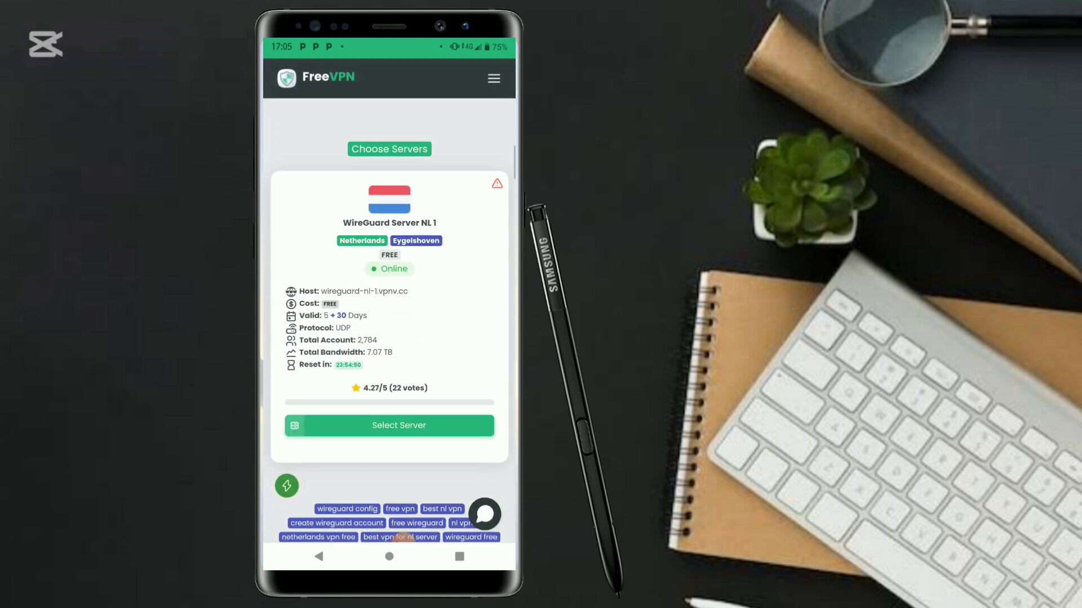
scroll(389, 338, "down", 2)
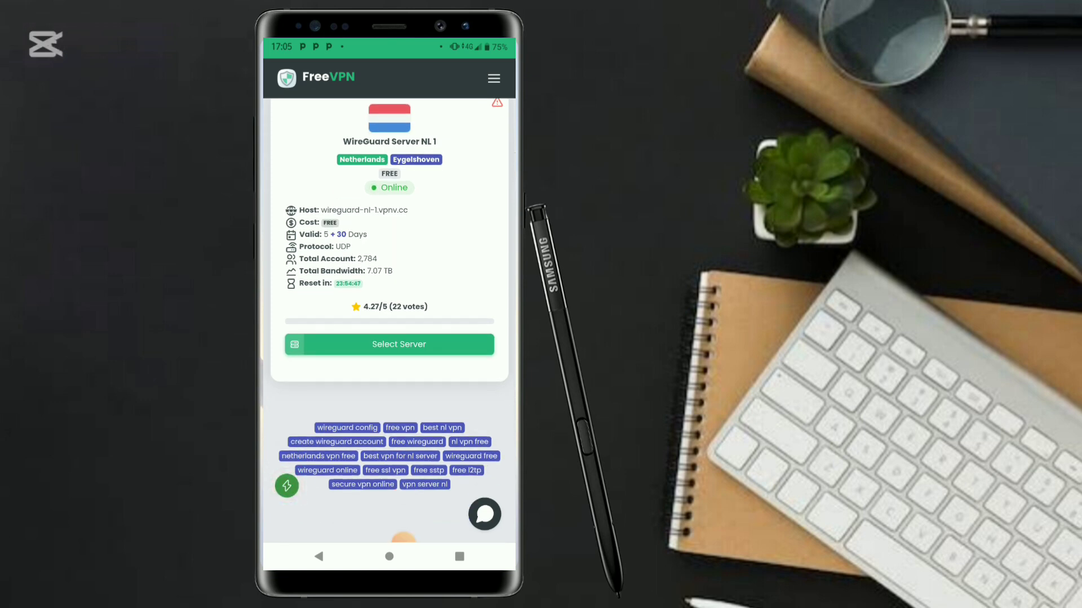
left_click(484, 514)
scroll(389, 338, "down", 3)
scroll(389, 338, "up", 5)
scroll(389, 338, "up", 5)
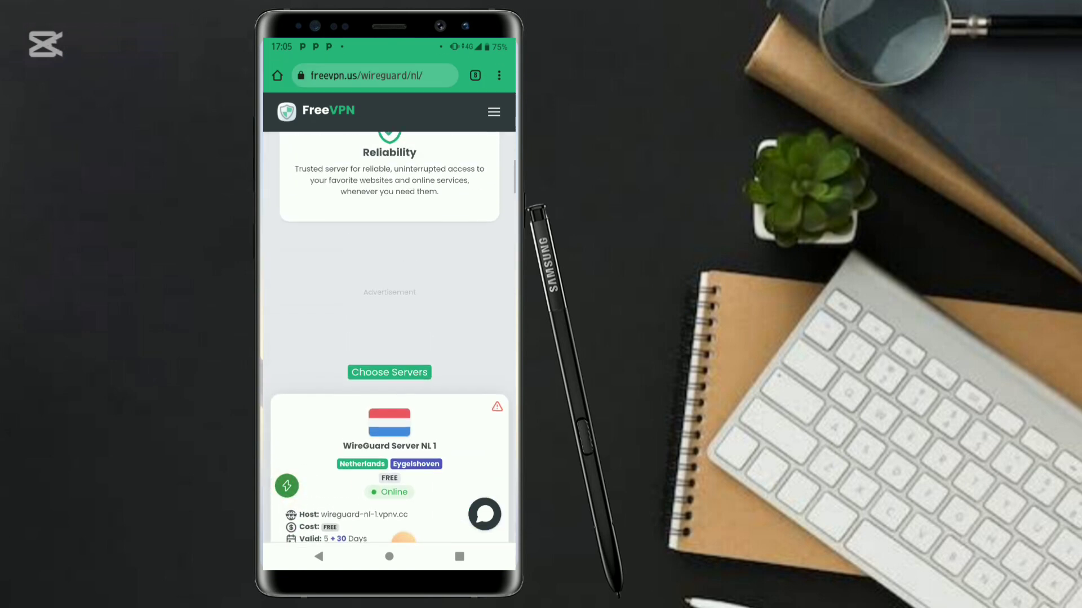
scroll(389, 338, "down", 5)
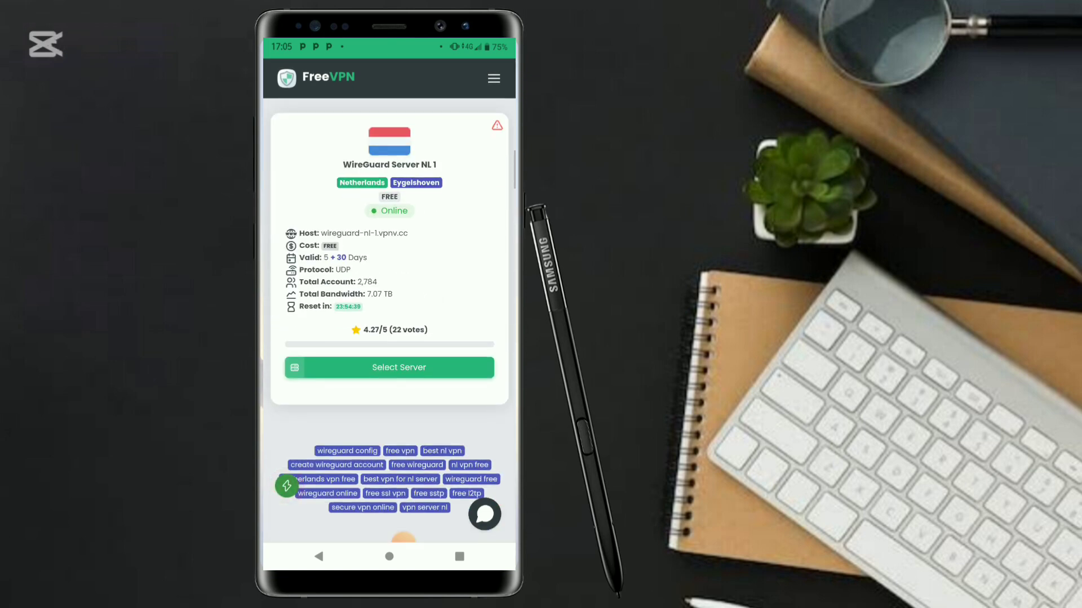
left_click(399, 367)
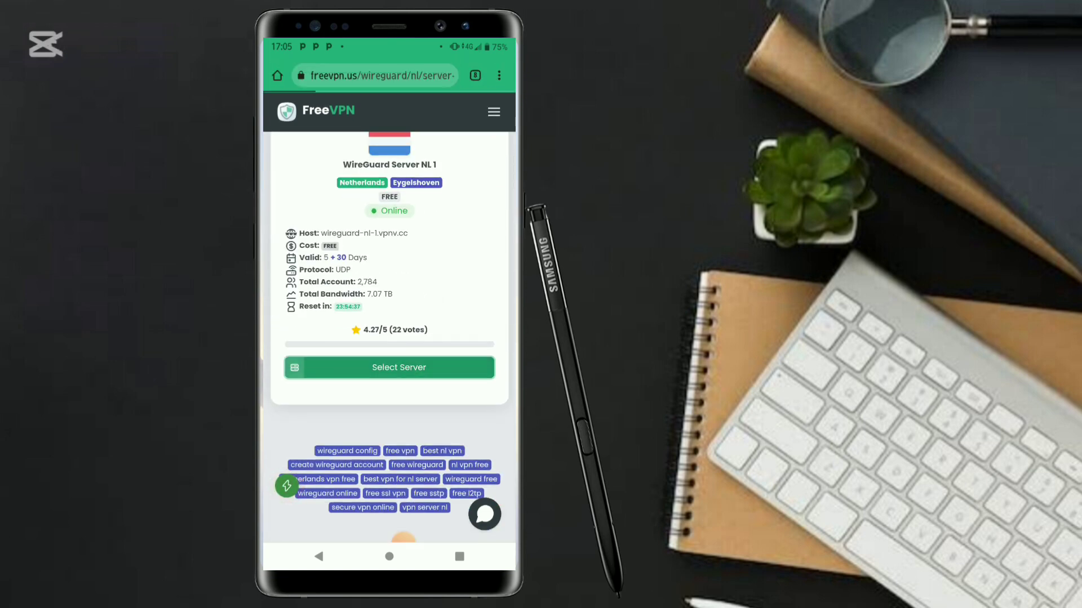
- Scroll down to the empty Username field and Create Account button
scroll(389, 316, "down", 3)
scroll(389, 316, "down", 5)
scroll(389, 316, "down", 4)
scroll(390, 316, "down", 3)
scroll(402, 536, "down", 5)
scroll(402, 536, "down", 2)
scroll(403, 536, "down", 3)
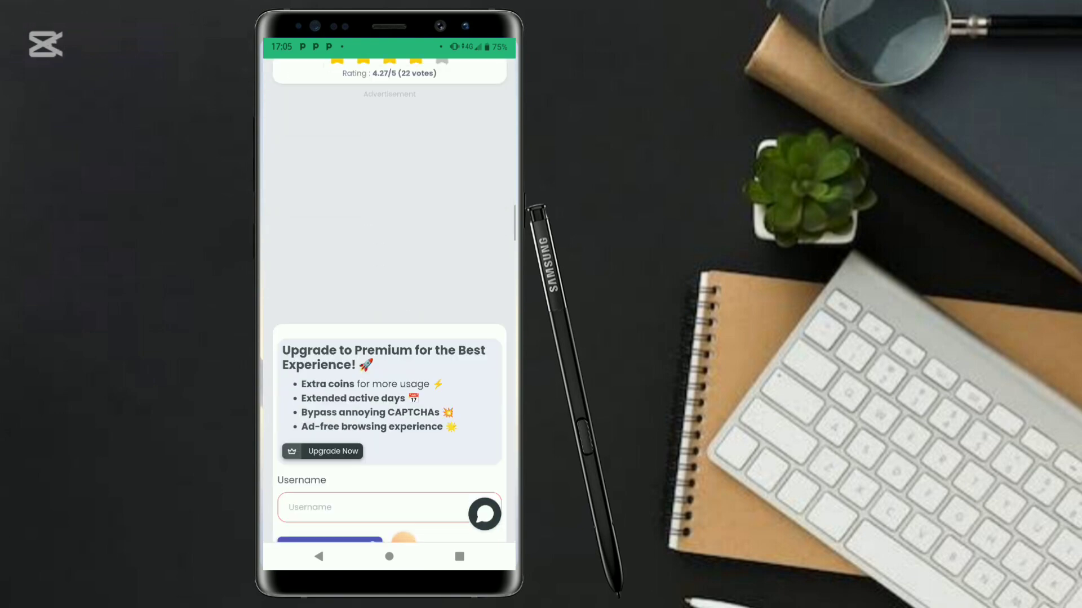
scroll(403, 536, "down", 4)
scroll(403, 536, "down", 4)
scroll(402, 536, "down", 2)
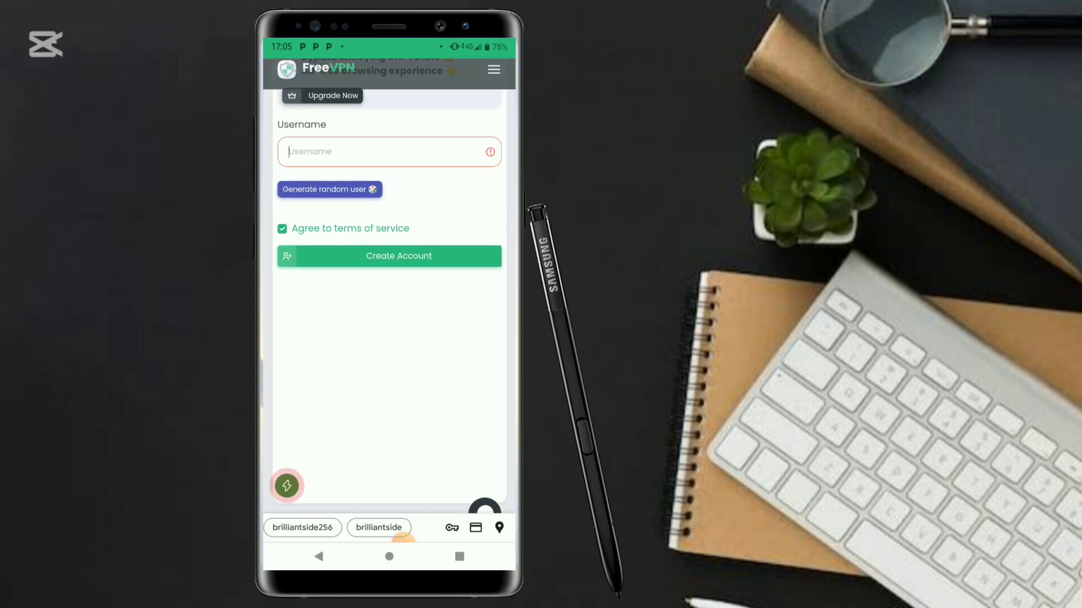
- Register the account as 'brillianthustle', pass the robot check and create the account
left_click(383, 151)
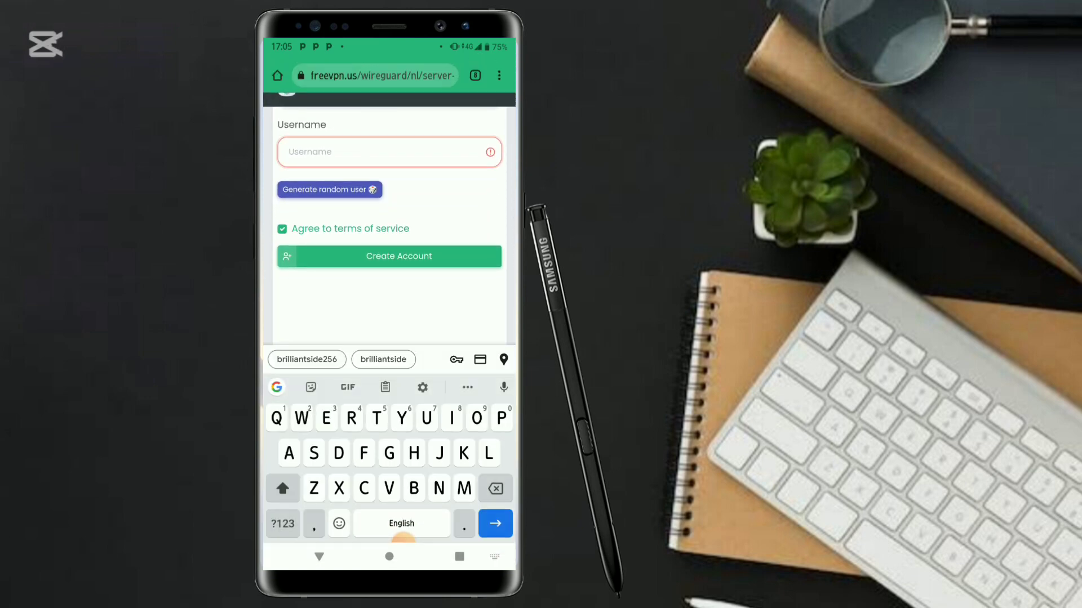
left_click(307, 359)
left_click(351, 177)
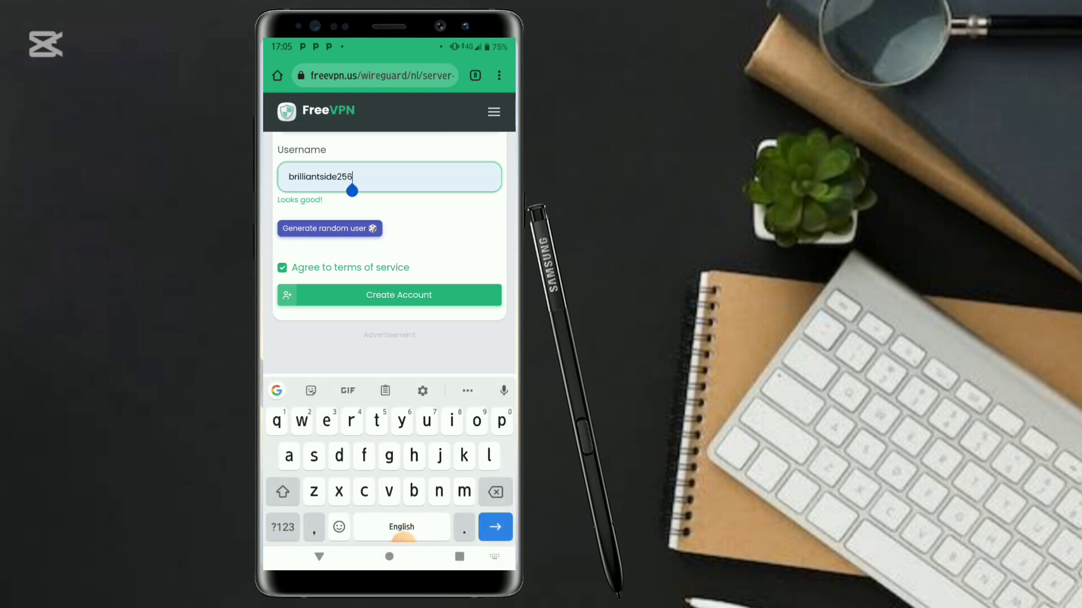
key("BackSpace")
key("BackSpace")
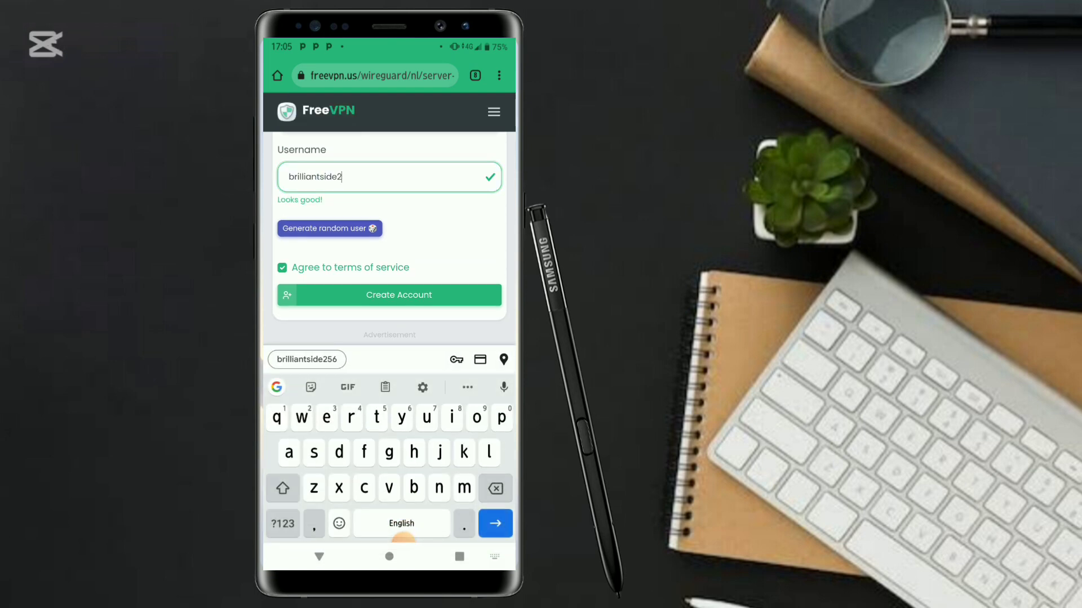
key("BackSpace")
key("BackSpace")
key("BackSpace")
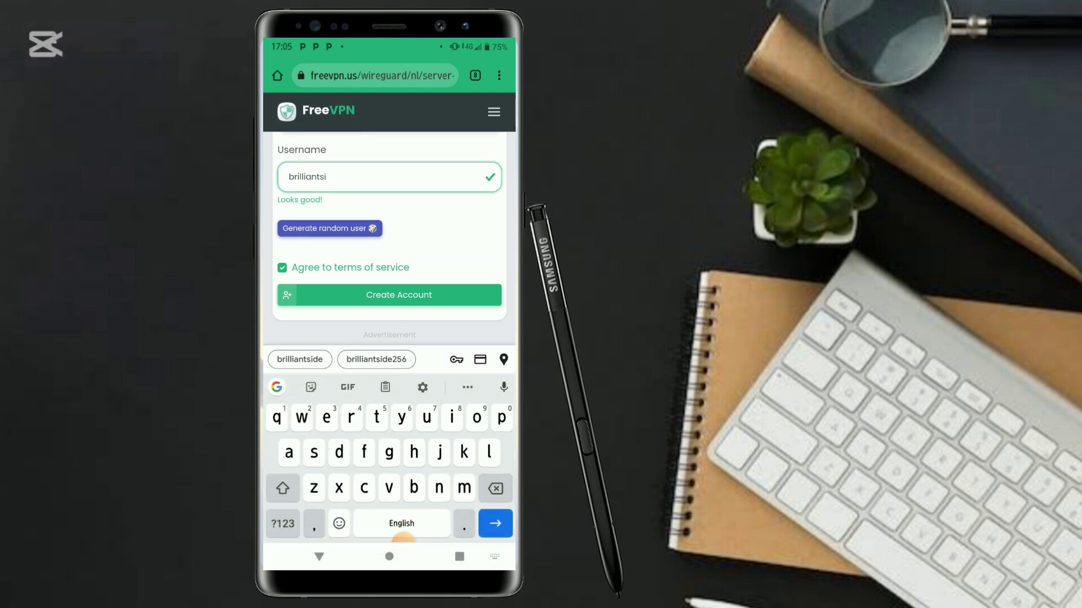
type("de")
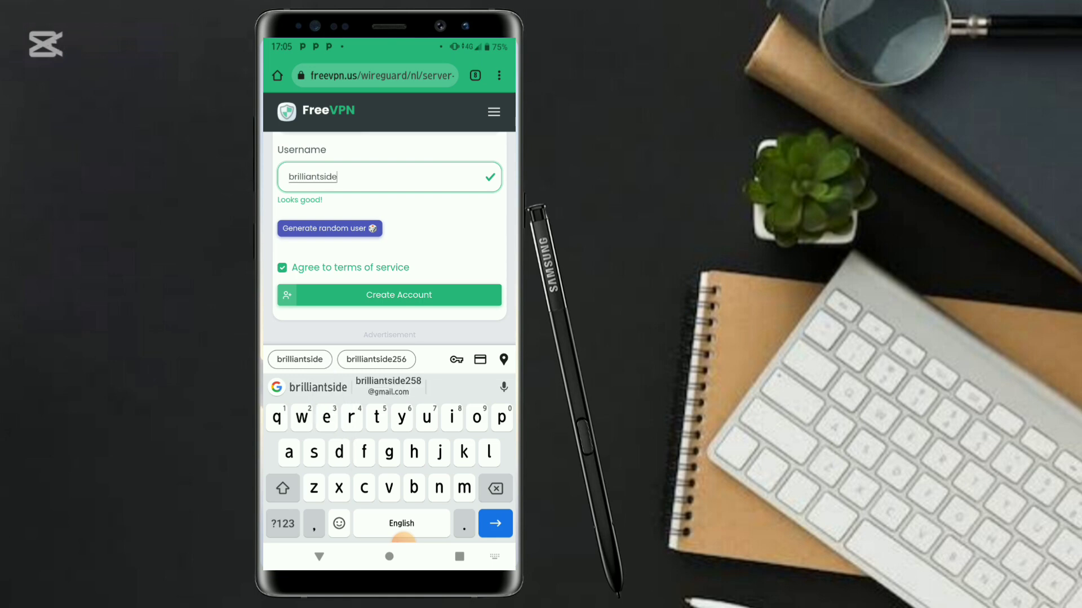
key("BackSpace")
key("BackSpace")
key("BackSpace")
key("BackSpace")
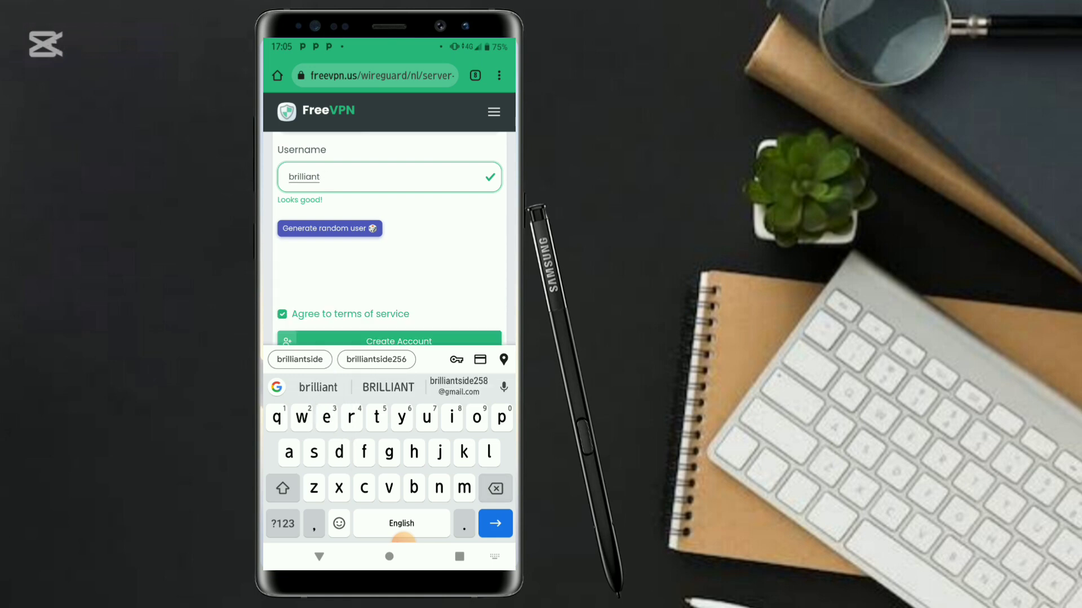
type("hu")
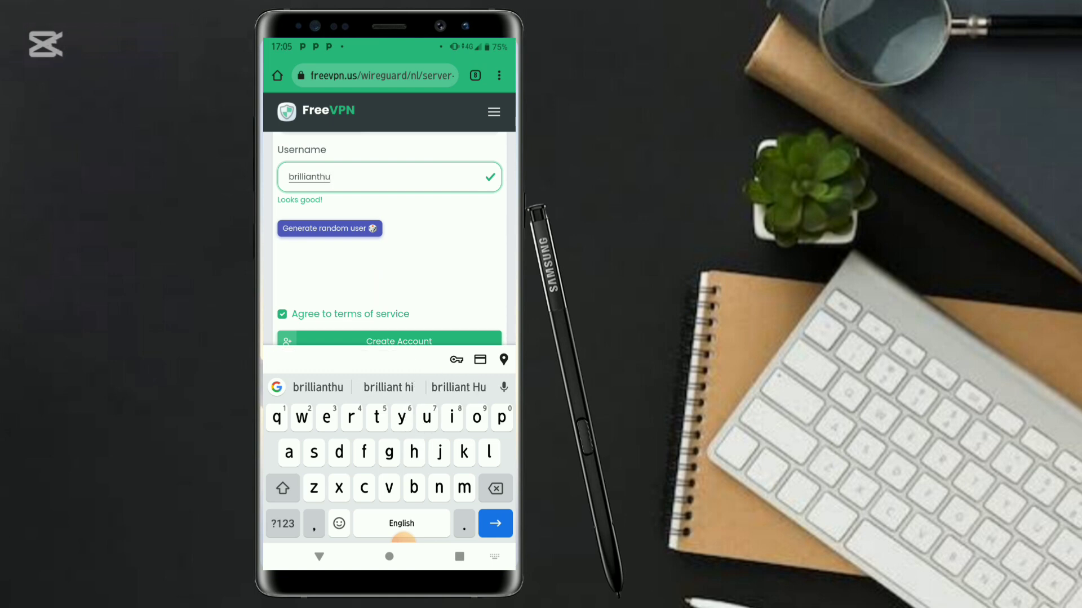
type("stle")
left_click(289, 268)
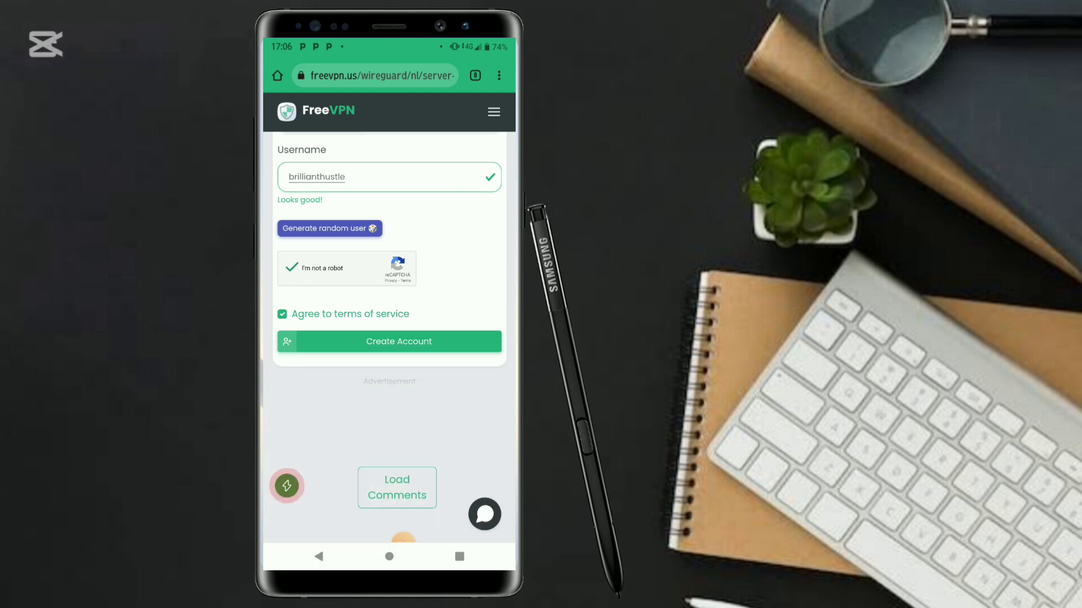
left_click(399, 342)
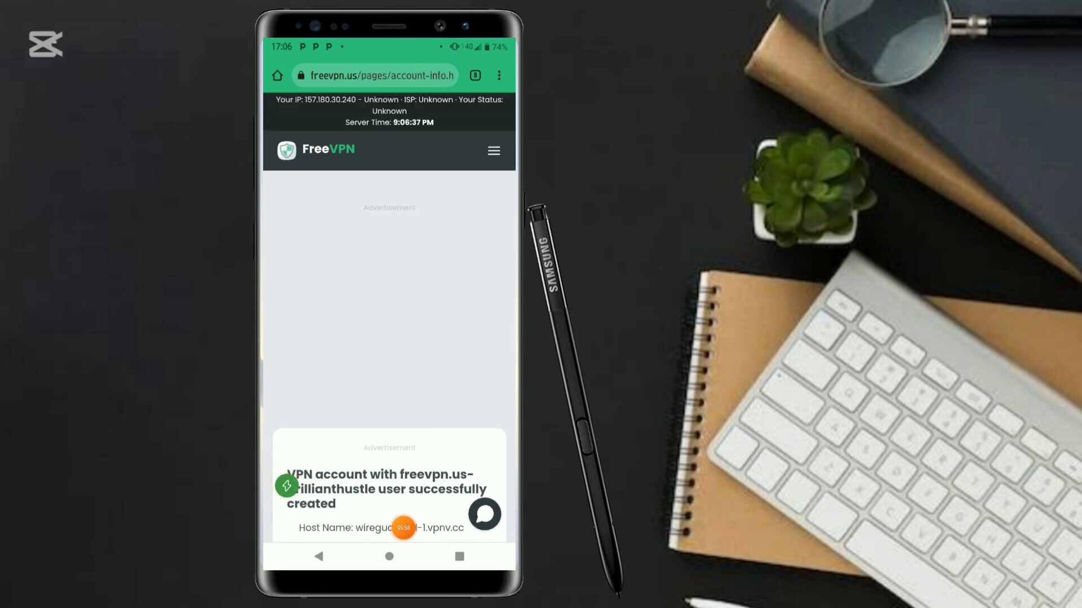
- Scroll the account page to review the host, ports, expiry and WireGuard config
scroll(389, 299, "down", 5)
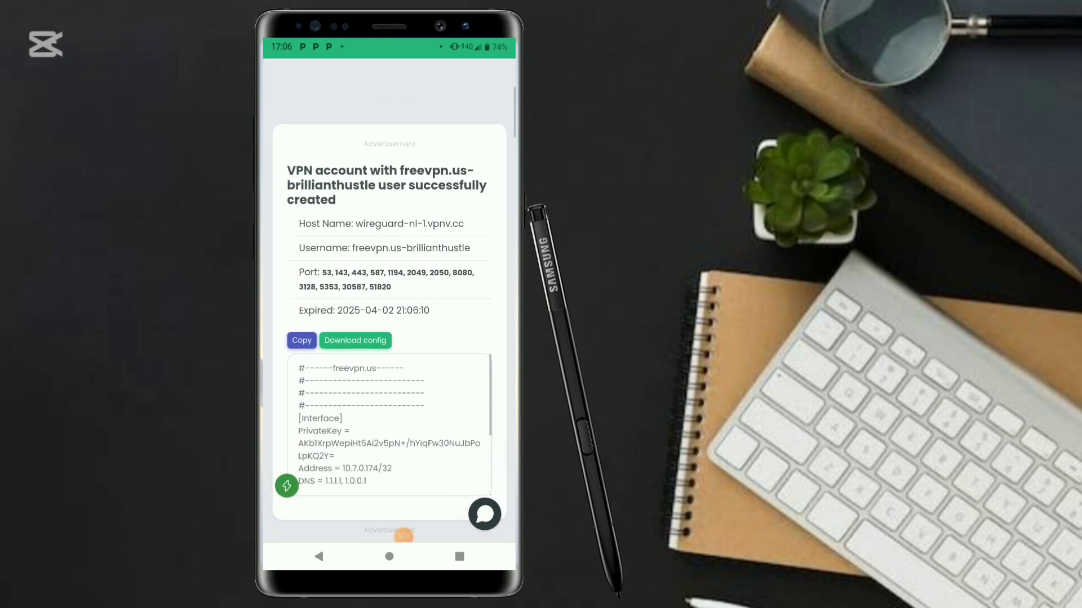
scroll(388, 338, "down", 3)
scroll(388, 338, "up", 4)
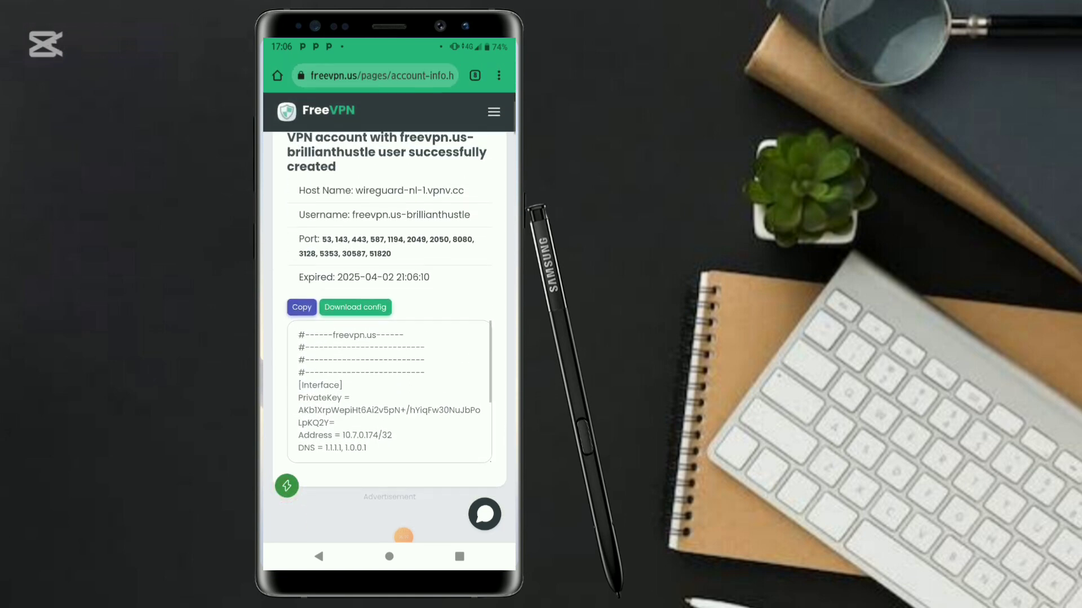
scroll(389, 338, "up", 1)
scroll(389, 338, "up", 2)
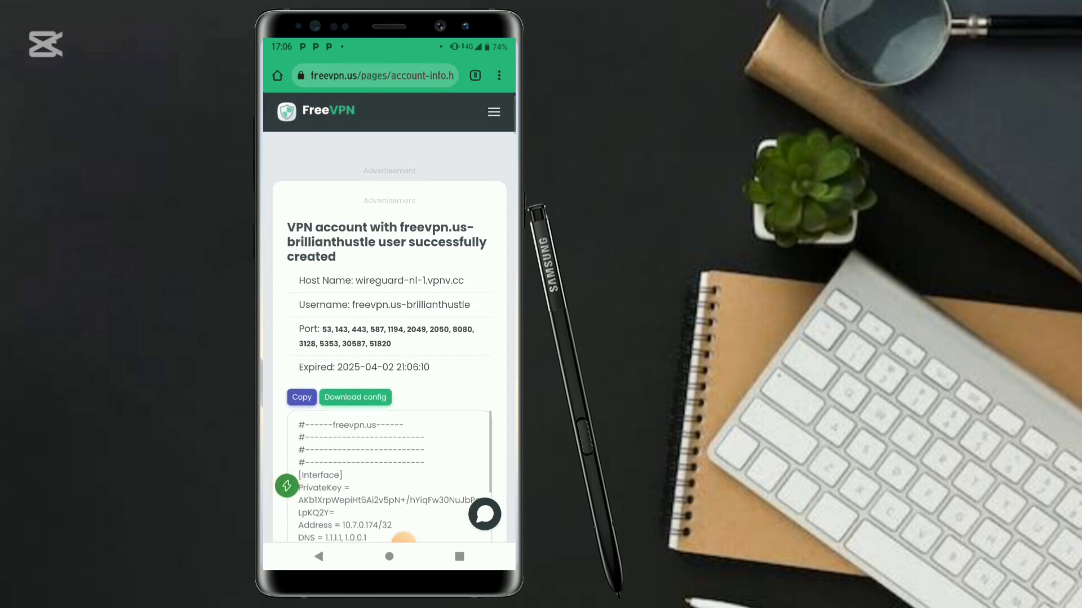
scroll(389, 338, "down", 1)
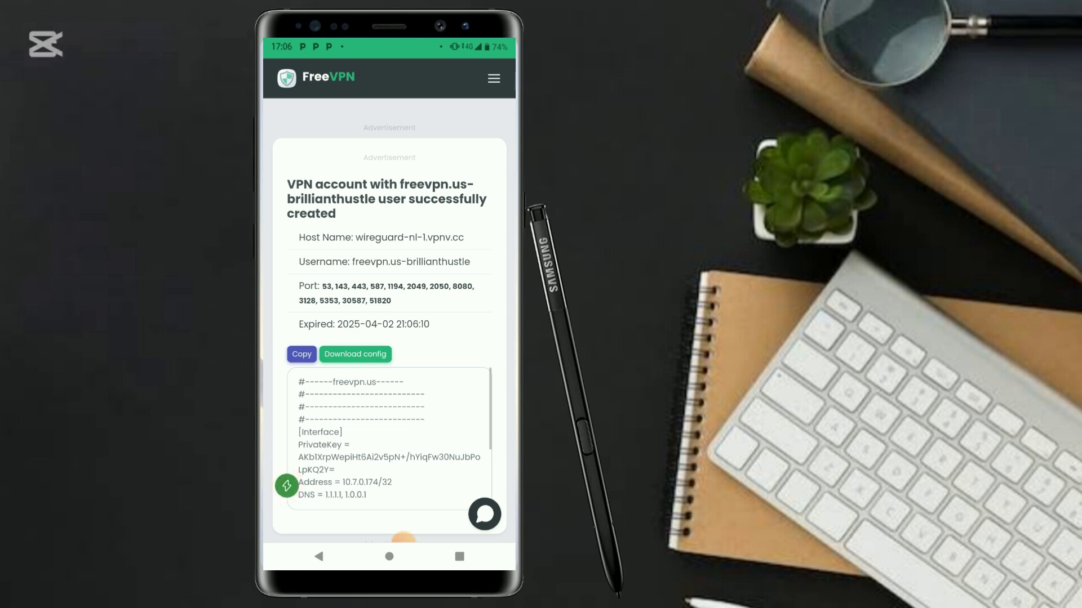
scroll(389, 316, "down", 2)
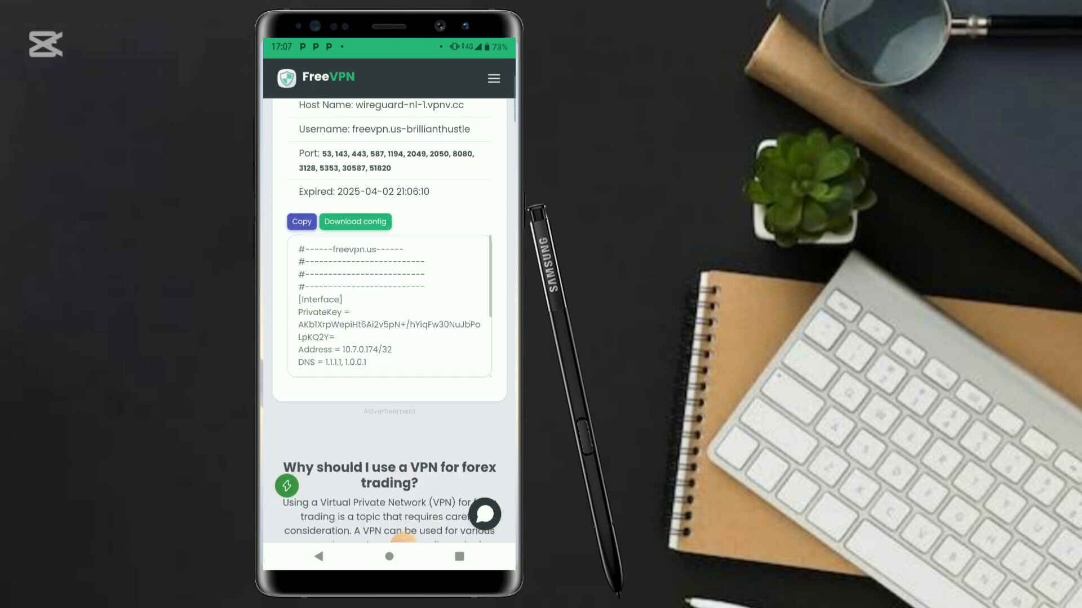
scroll(389, 316, "up", 2)
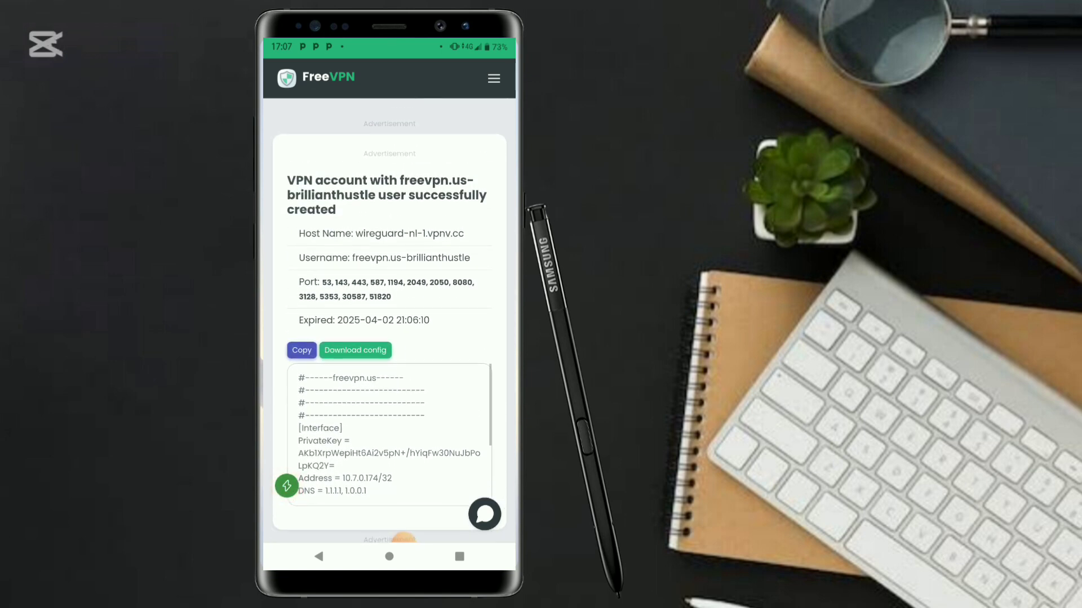
- Mark an area of the account page with the on-screen tools
left_click(403, 537)
left_click(422, 494)
left_click_drag(313, 331, 416, 367)
left_click(508, 484)
- Switch to the WireGuard app through the recent apps list
left_click(459, 556)
left_click_drag(316, 253, 462, 254)
left_click(389, 225)
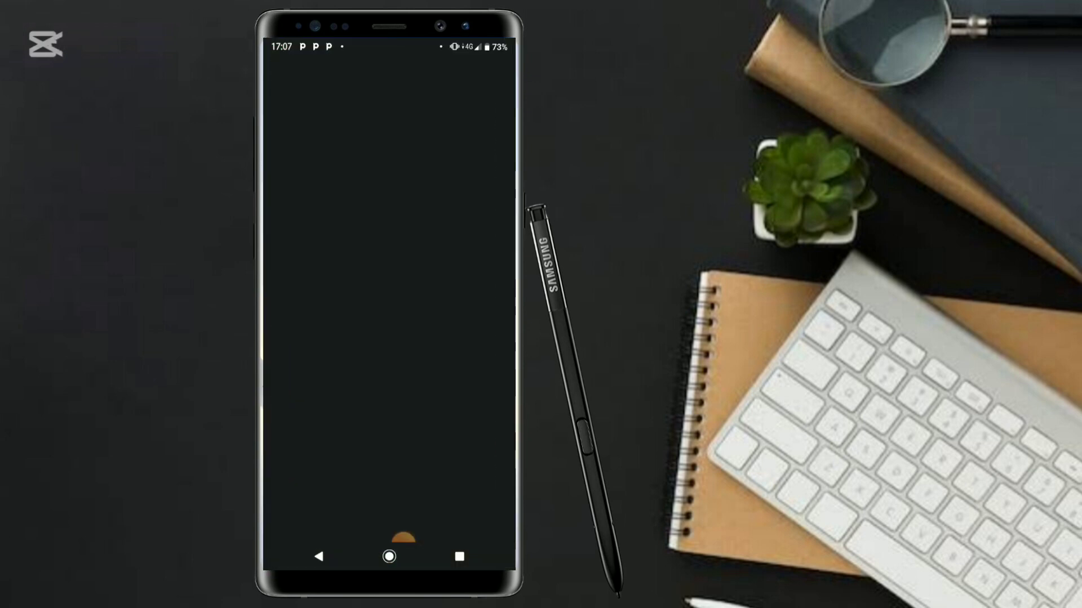
- Start a new WireGuard tunnel from scratch and return to the FreeVPN account page
left_click(489, 516)
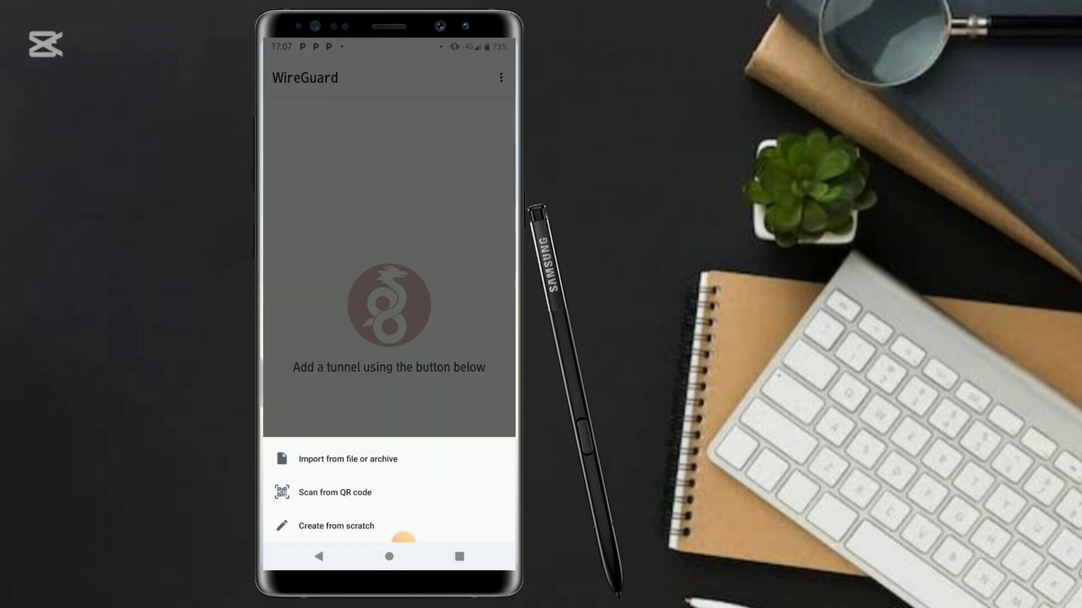
left_click(336, 526)
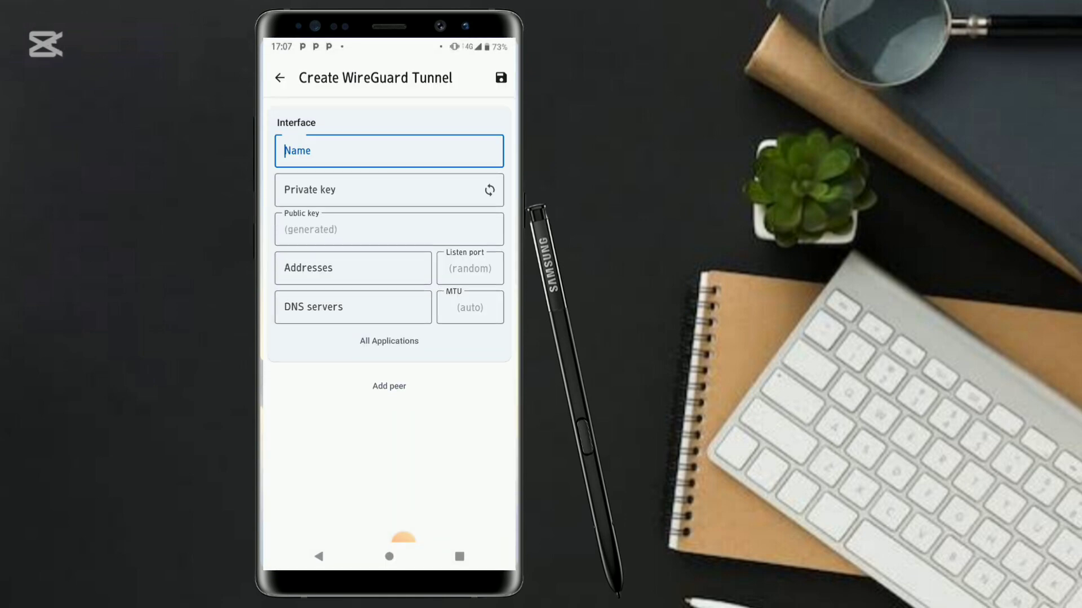
left_click(459, 556)
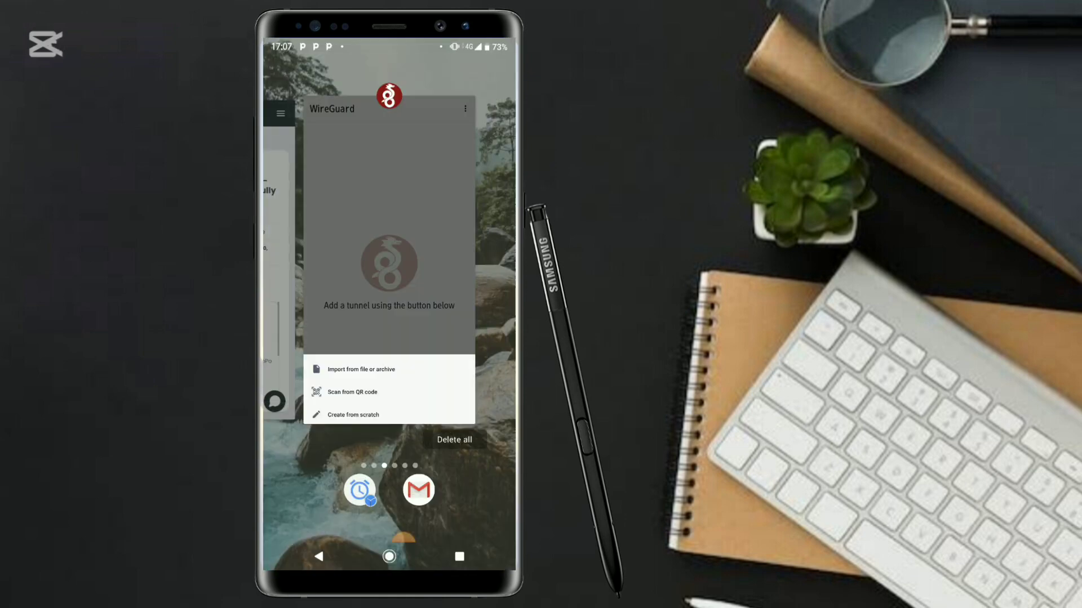
left_click_drag(338, 253, 462, 254)
left_click(389, 253)
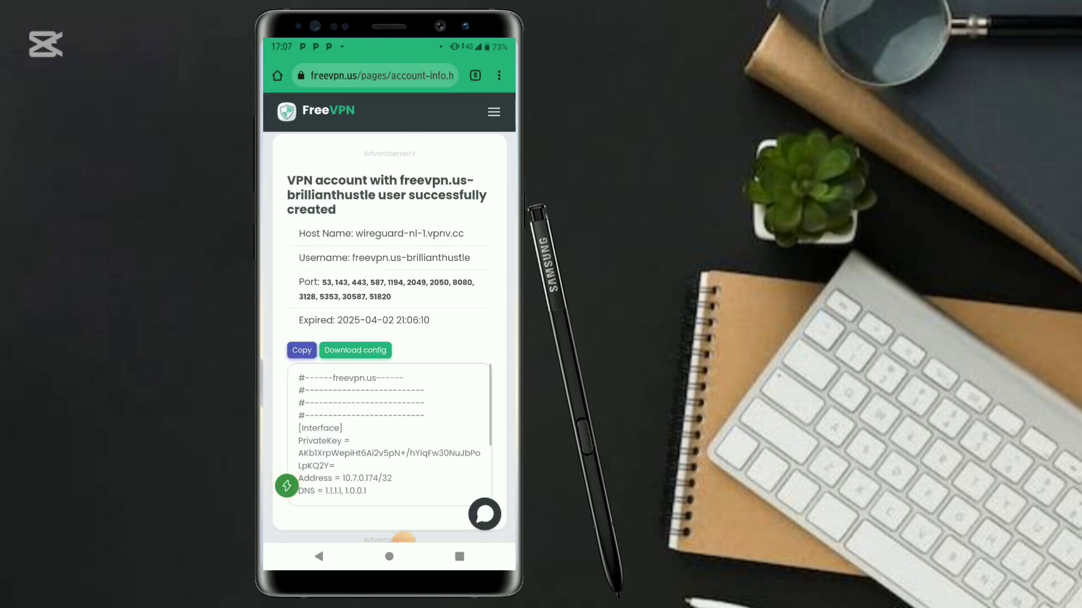
- Copy the username 'brillianthustle' and paste it as the tunnel name
double_click(438, 258)
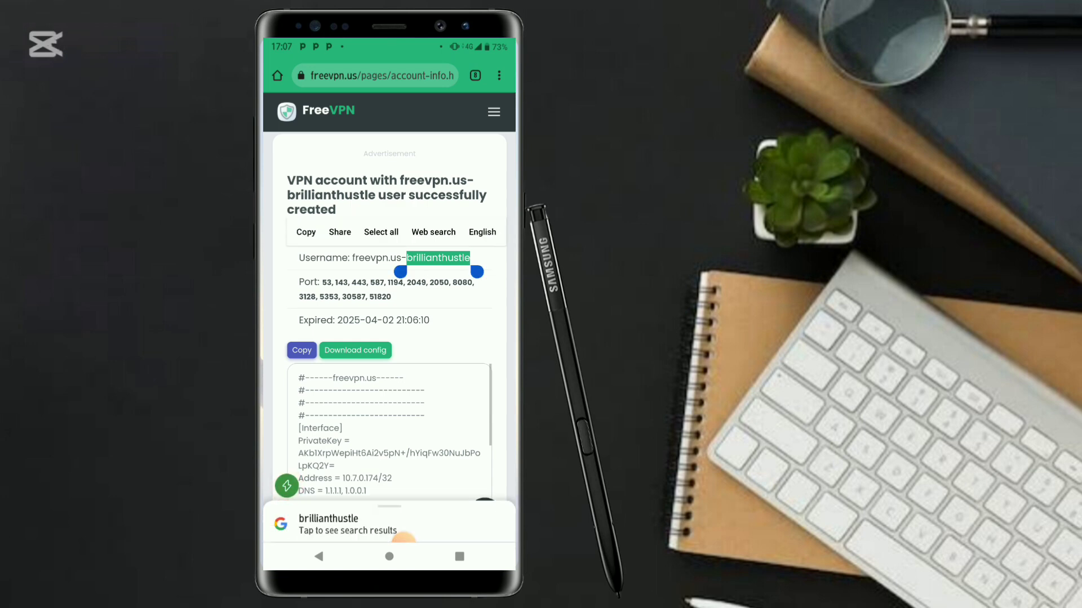
left_click(459, 556)
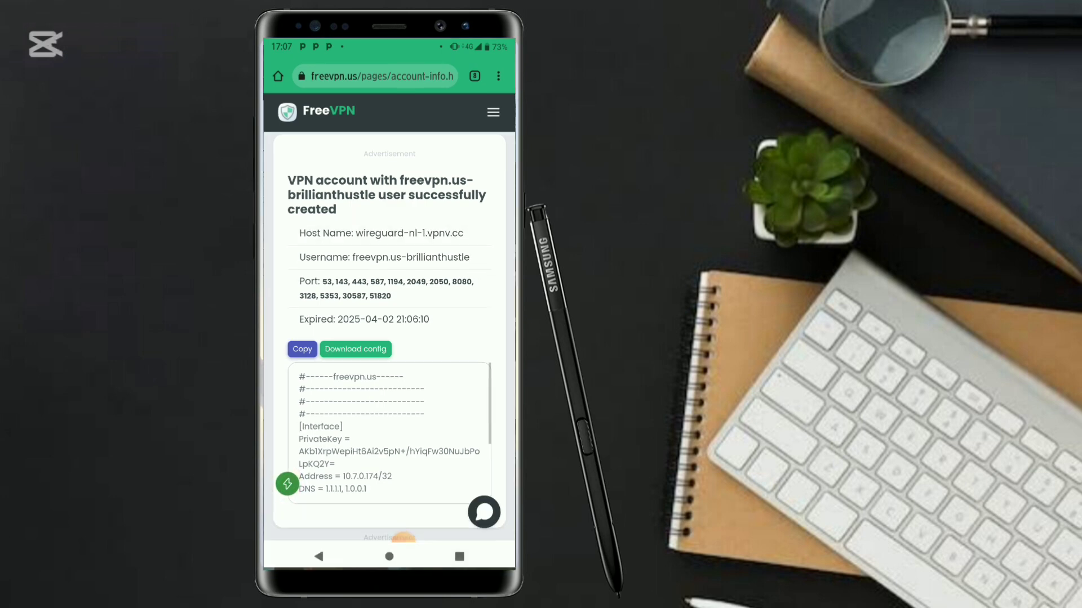
left_click(315, 254)
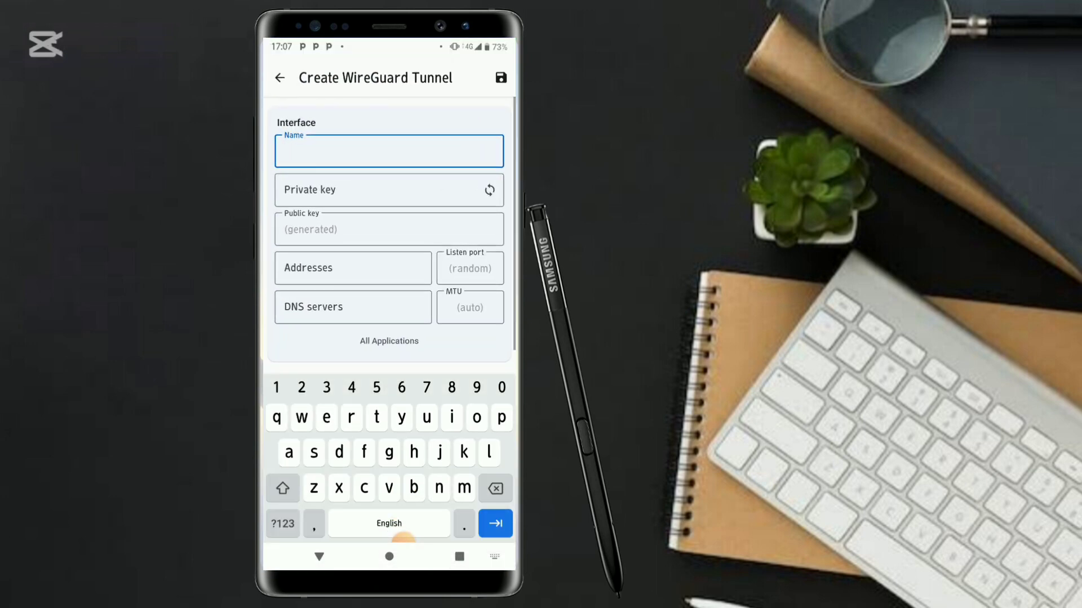
left_click(285, 165)
left_click(293, 120)
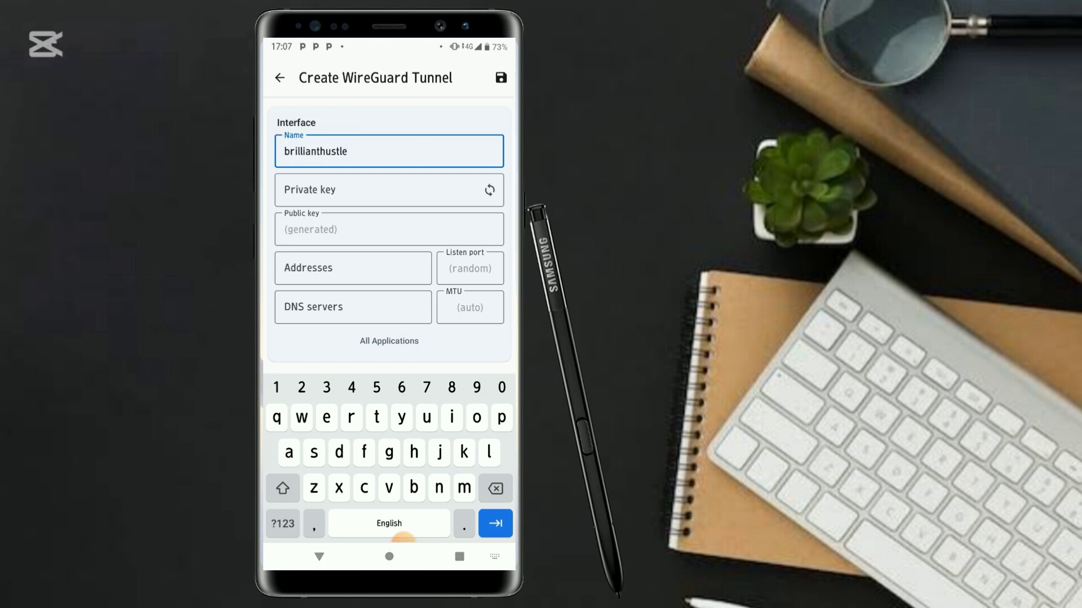
left_click(459, 556)
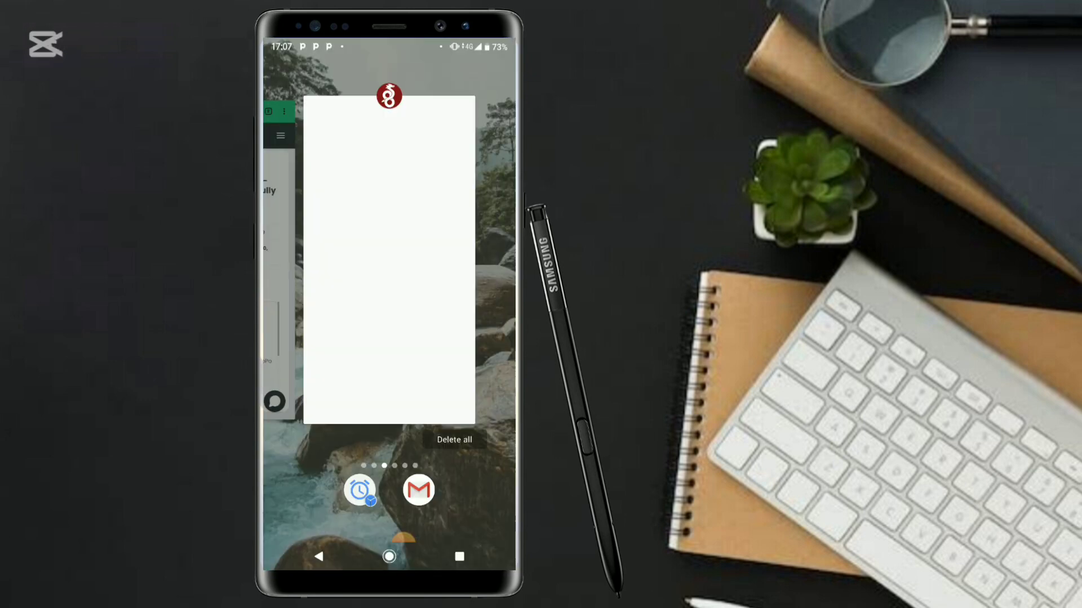
- Copy the PrivateKey value from the FreeVPN WireGuard config
left_click(389, 253)
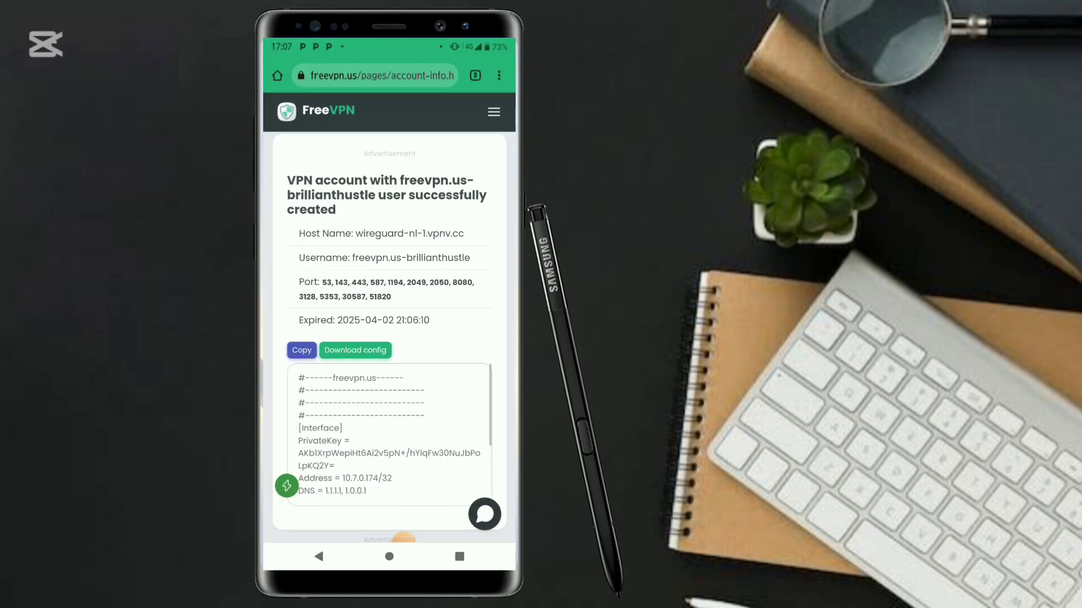
scroll(388, 395, "down", 3)
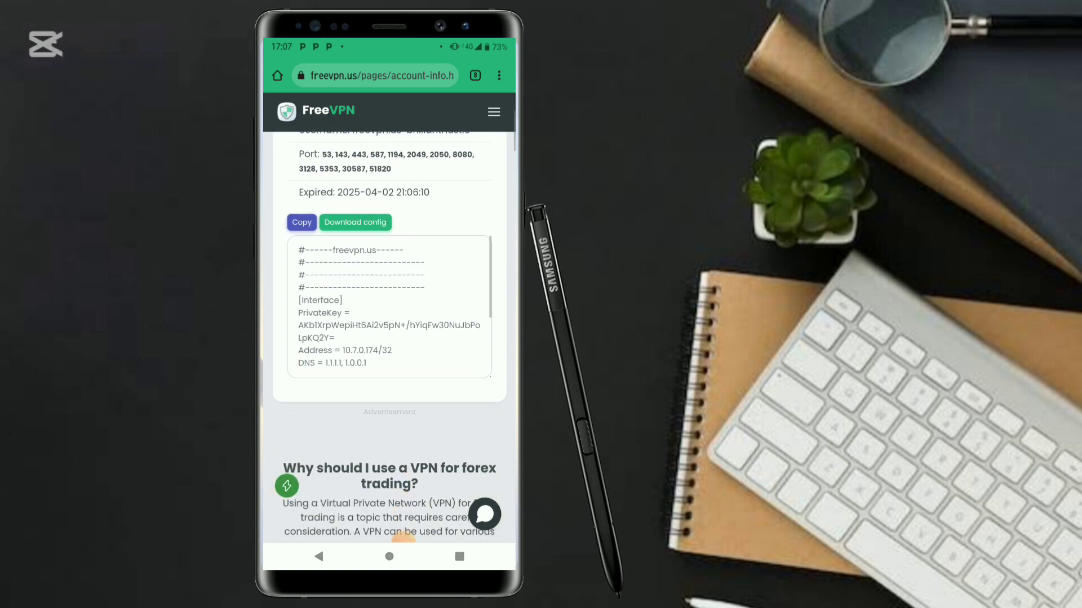
scroll(389, 305, "down", 2)
scroll(388, 304, "up", 2)
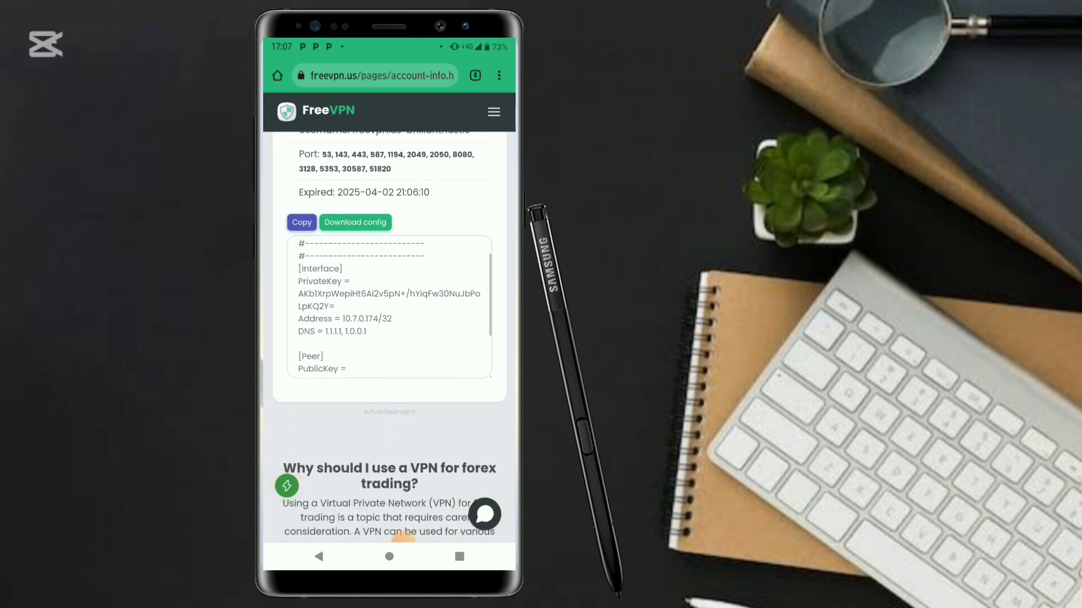
double_click(389, 294)
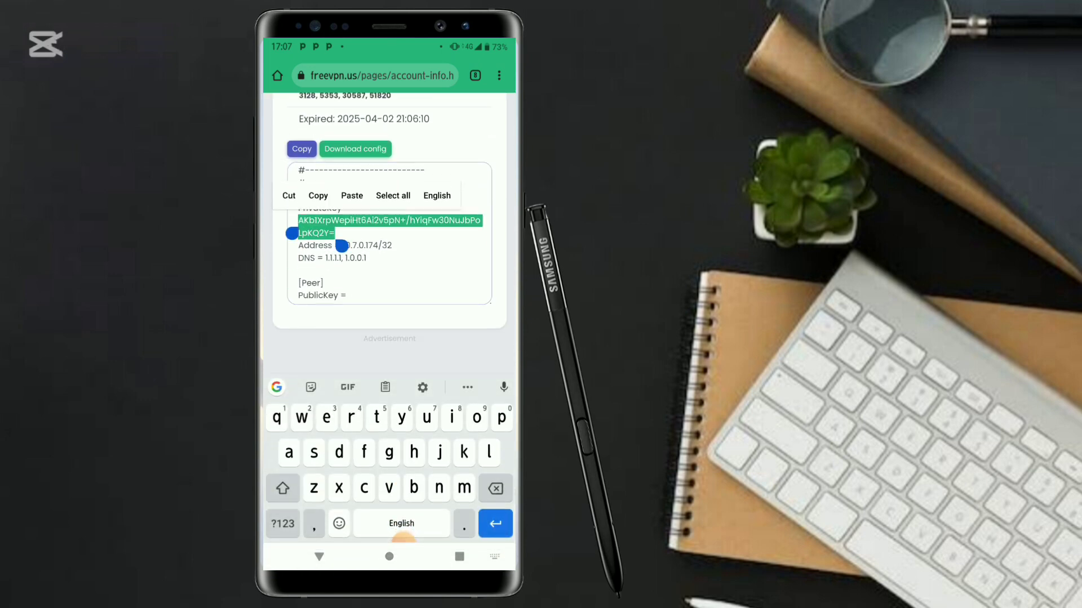
left_click(318, 196)
- Paste the private key into the WireGuard tunnel form
left_click(459, 556)
left_click_drag(349, 259, 501, 259)
left_click(388, 265)
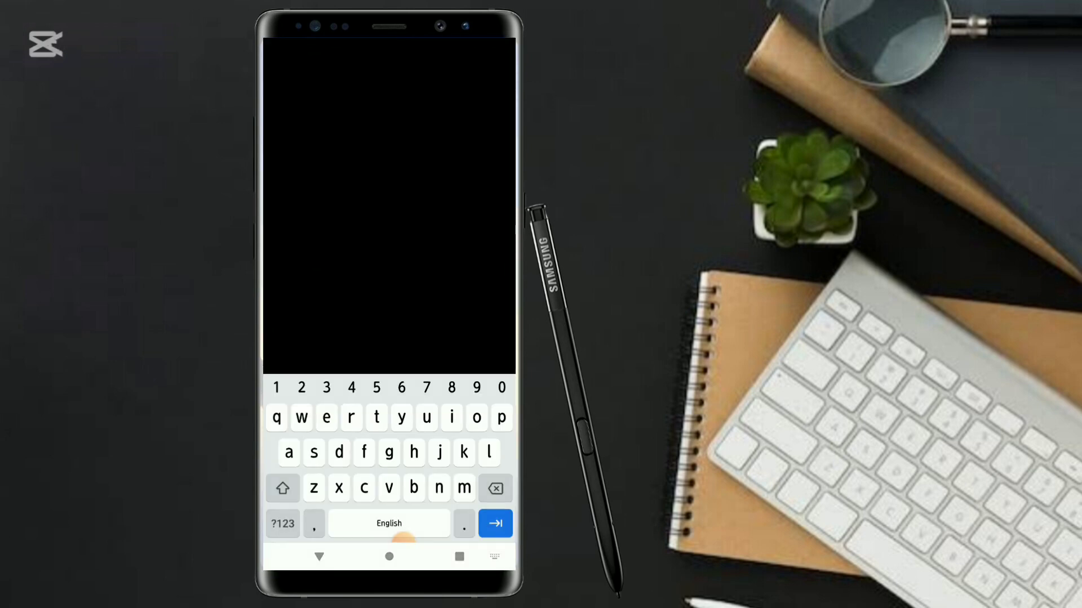
left_click(285, 194)
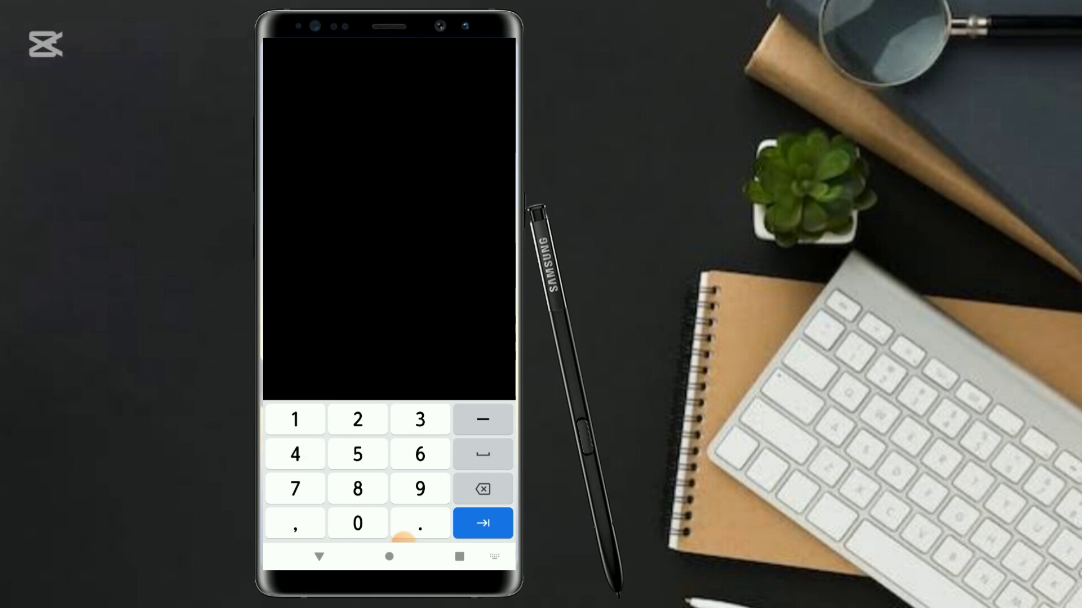
- Return to the account page showing the Interface private key, address and DNS
left_click(459, 556)
left_click(372, 259)
scroll(388, 307, "down", 3)
scroll(388, 307, "up", 2)
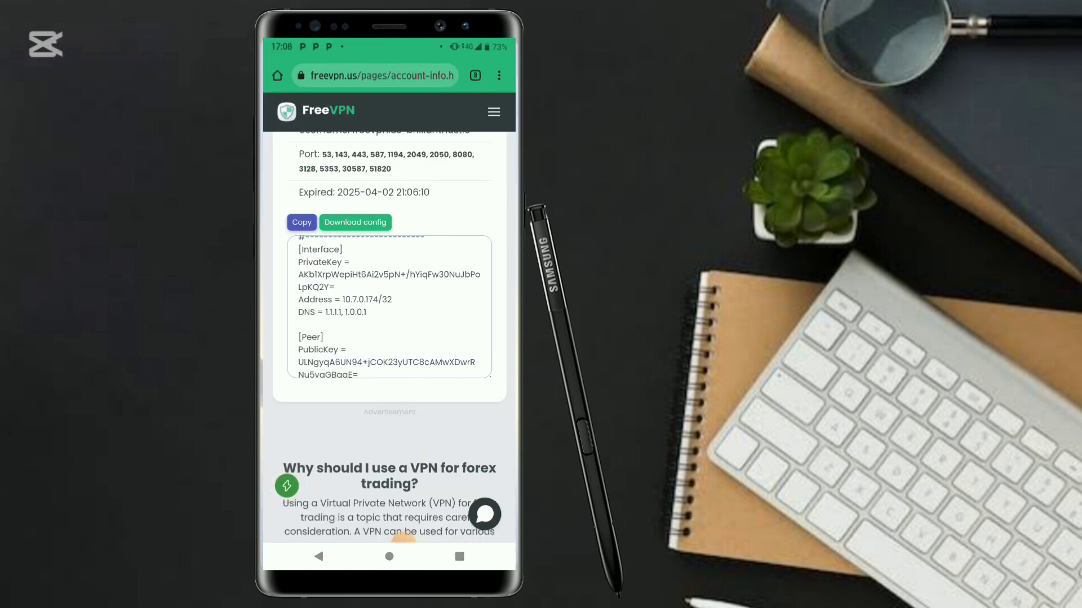
- Copy DNS address 1.0.0.1 and paste it into WireGuard's DNS field
double_click(355, 312)
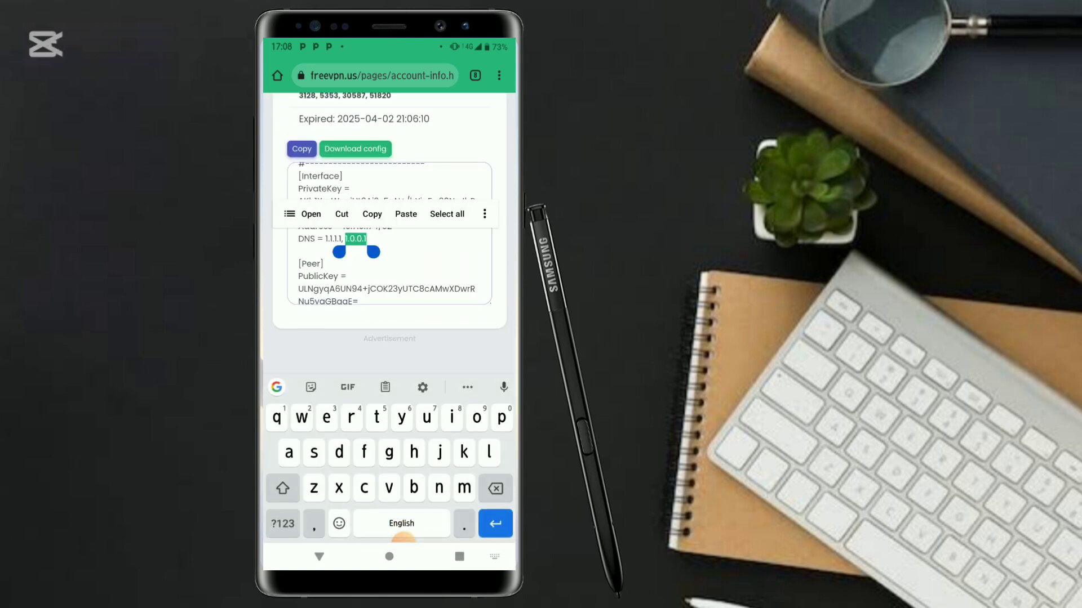
left_click(311, 214)
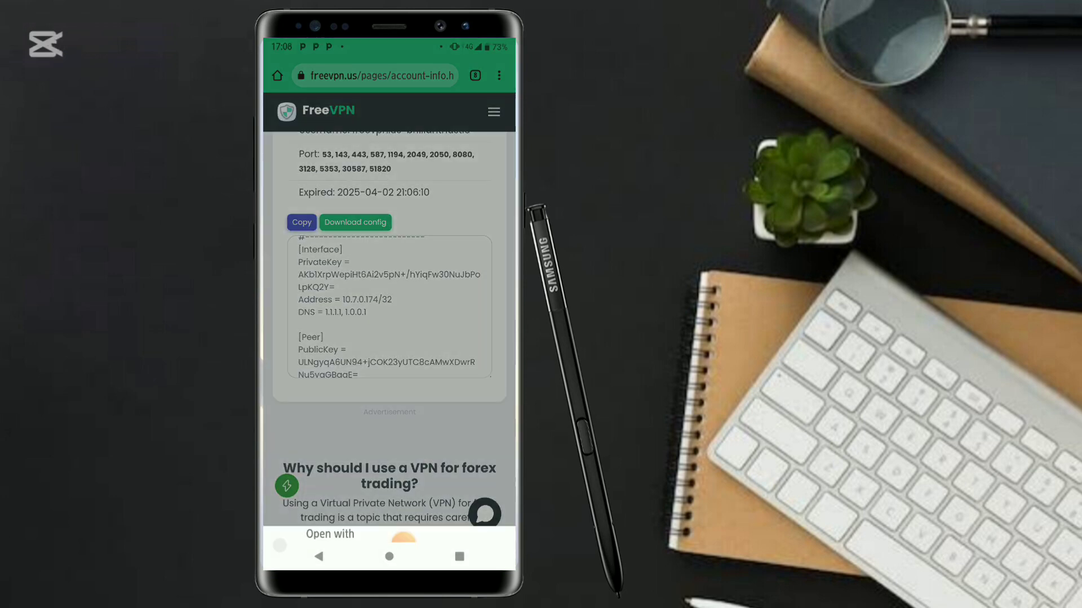
key("Escape")
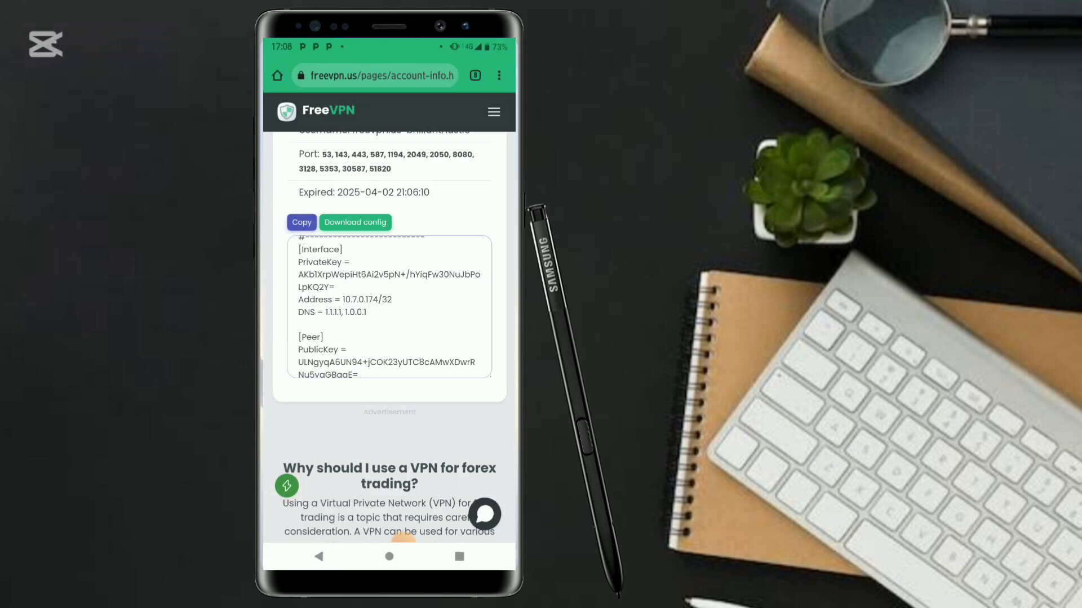
left_click(370, 212)
left_click(459, 556)
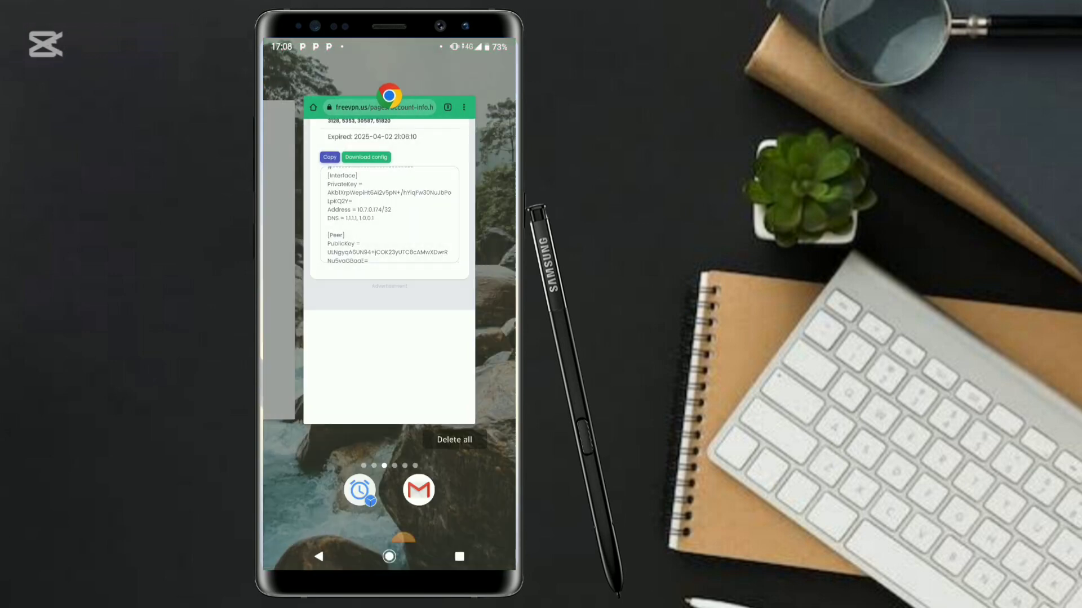
left_click_drag(338, 254, 484, 253)
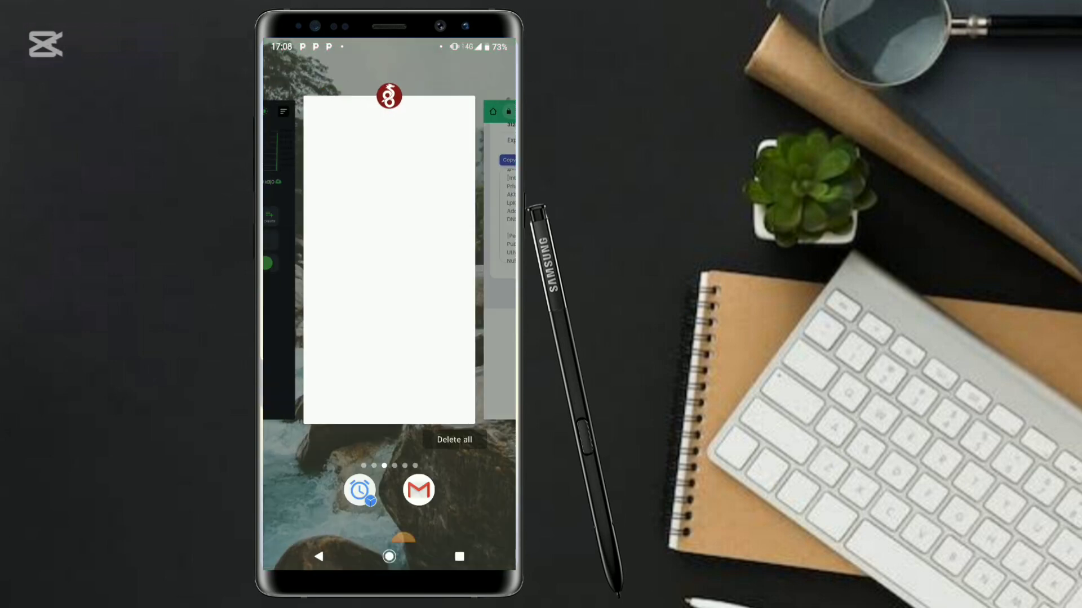
left_click(389, 254)
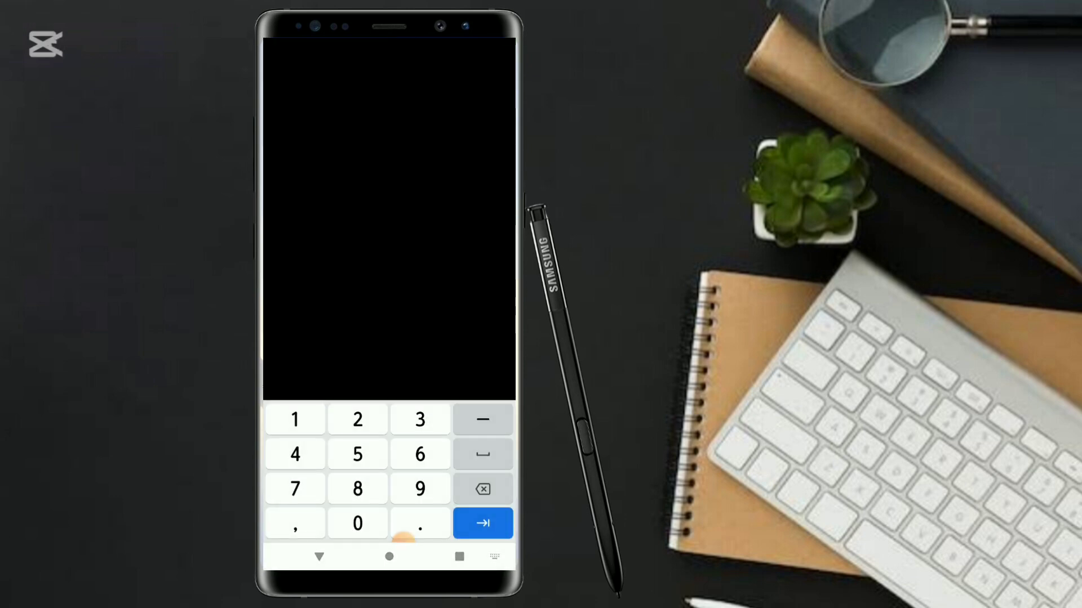
left_click(470, 315)
- Switch back through recent apps to the FreeVPN account page
left_click(460, 556)
mouse_move(338, 253)
left_mouse_down()
mouse_move(484, 253)
mouse_move(316, 254)
left_mouse_up()
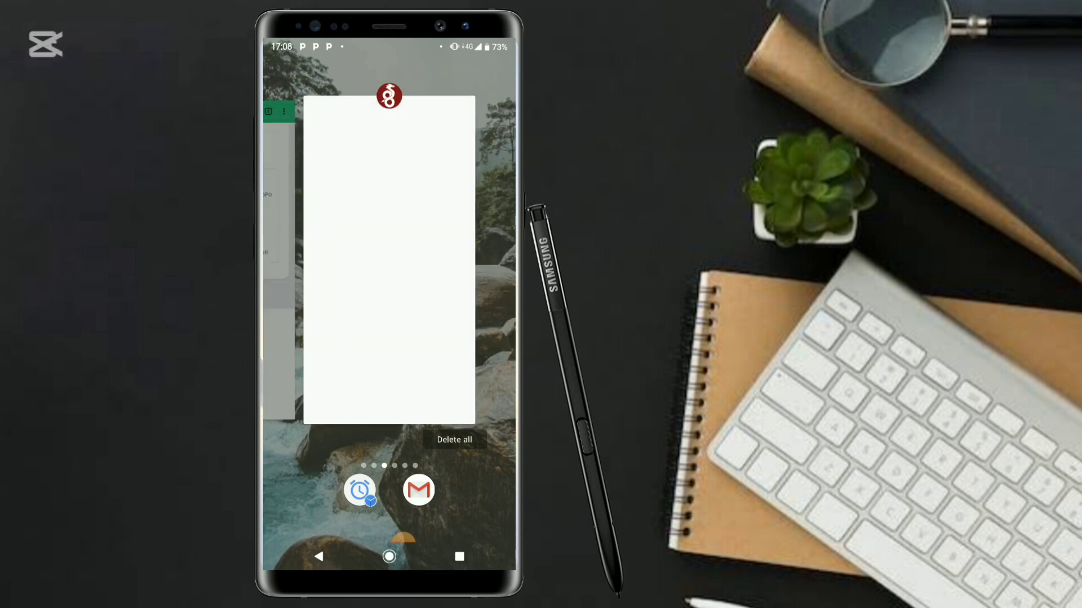
left_click(389, 254)
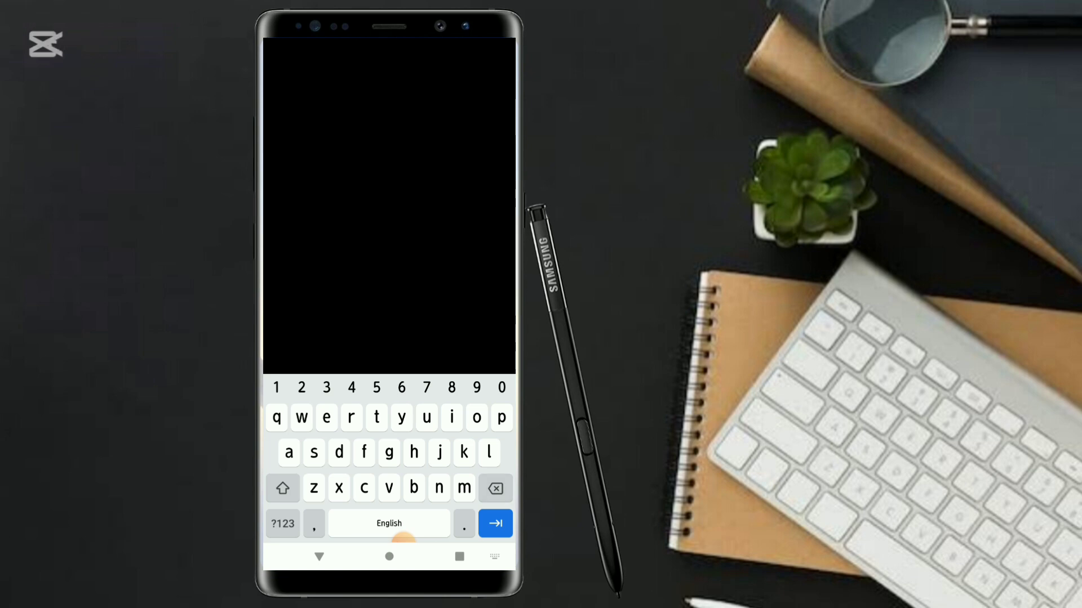
left_click(460, 556)
left_click_drag(316, 253, 439, 253)
left_click(388, 254)
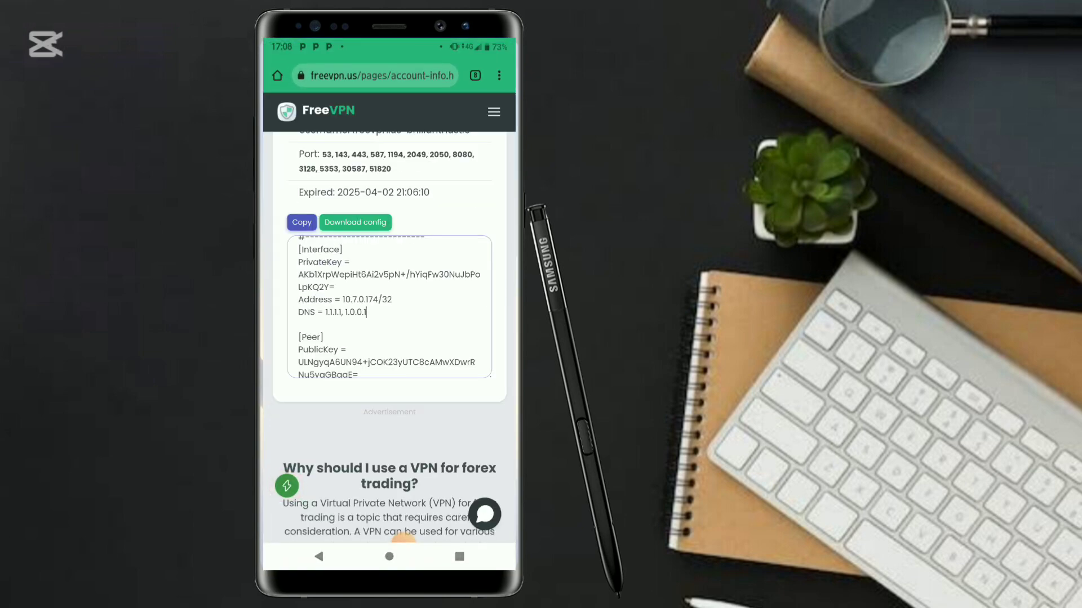
- Copy DNS address 1.1.1.1 into the WireGuard form and type 'io'
double_click(334, 275)
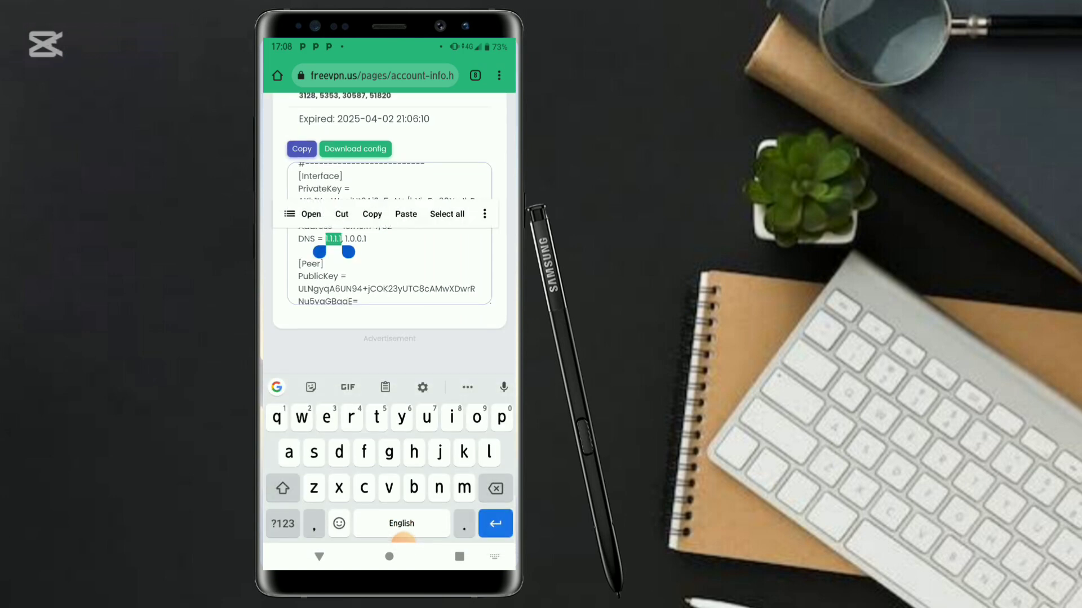
left_click(372, 215)
left_click(459, 557)
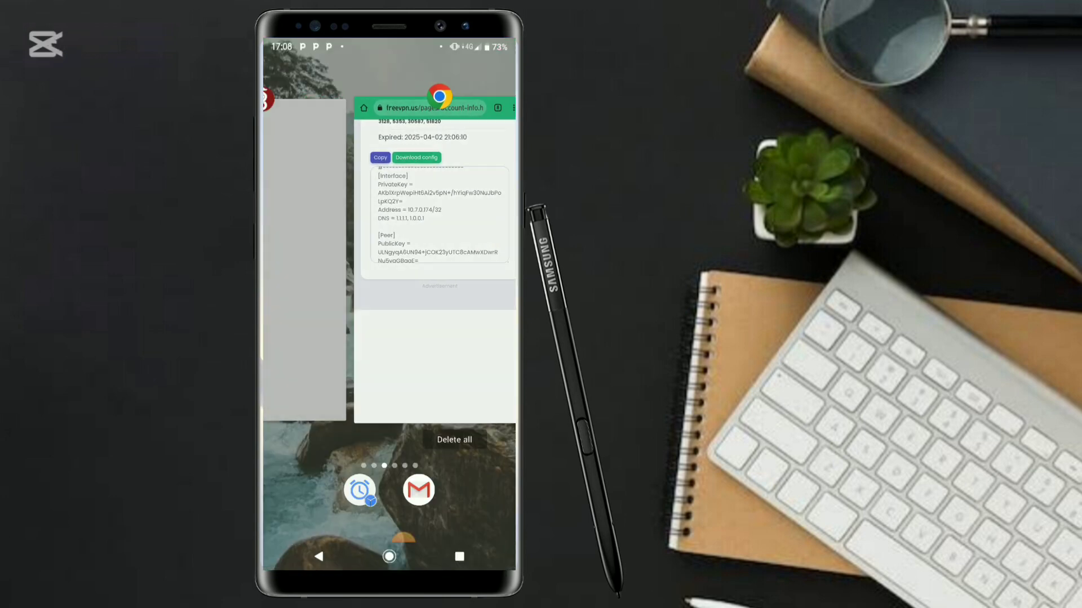
left_click_drag(315, 253, 462, 253)
left_click(389, 254)
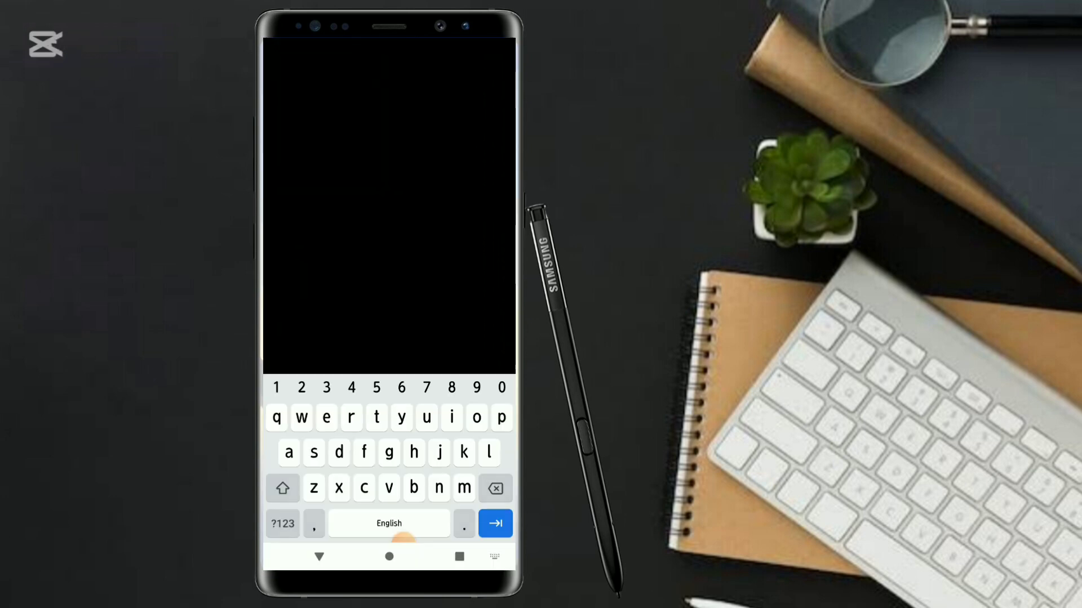
left_click(285, 322)
type("io")
- Back on the FreeVPN page, mark the Download config button and download the 0.34 KB .conf file
left_click(459, 557)
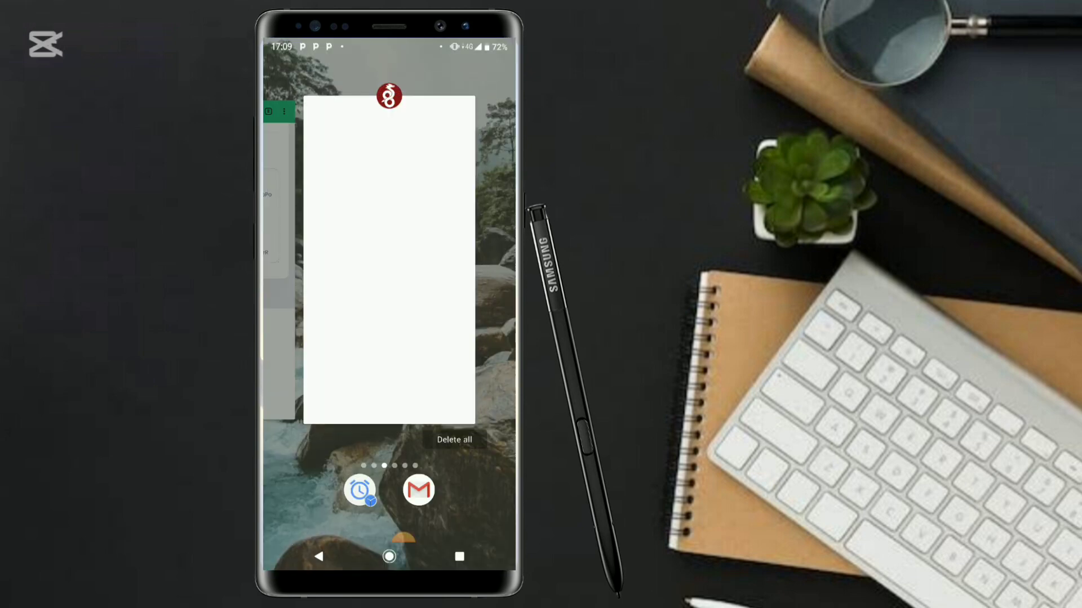
left_click_drag(315, 259, 478, 259)
left_click(388, 254)
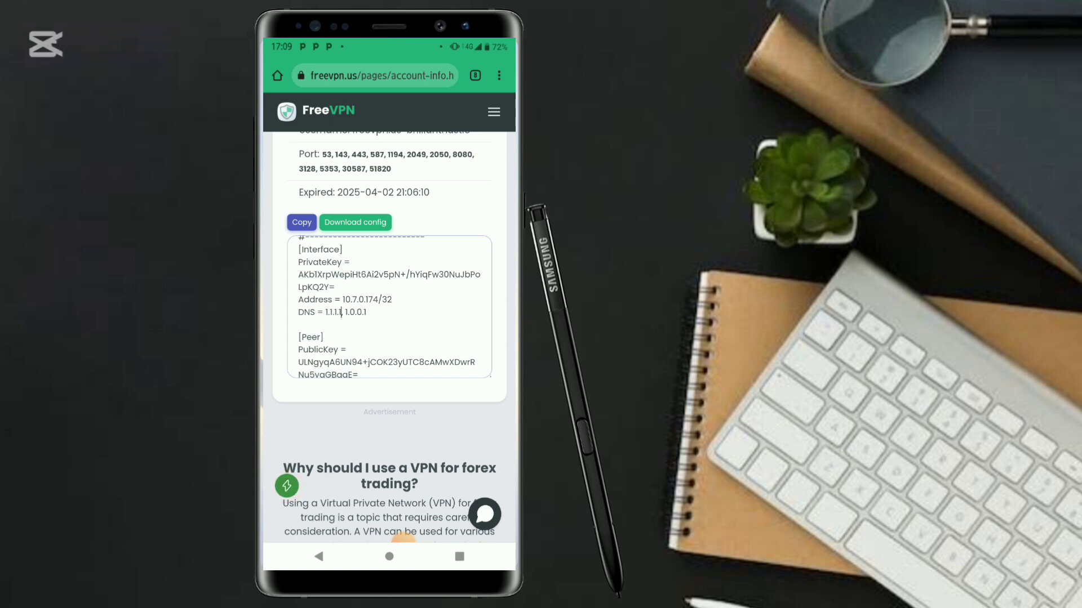
left_click(402, 535)
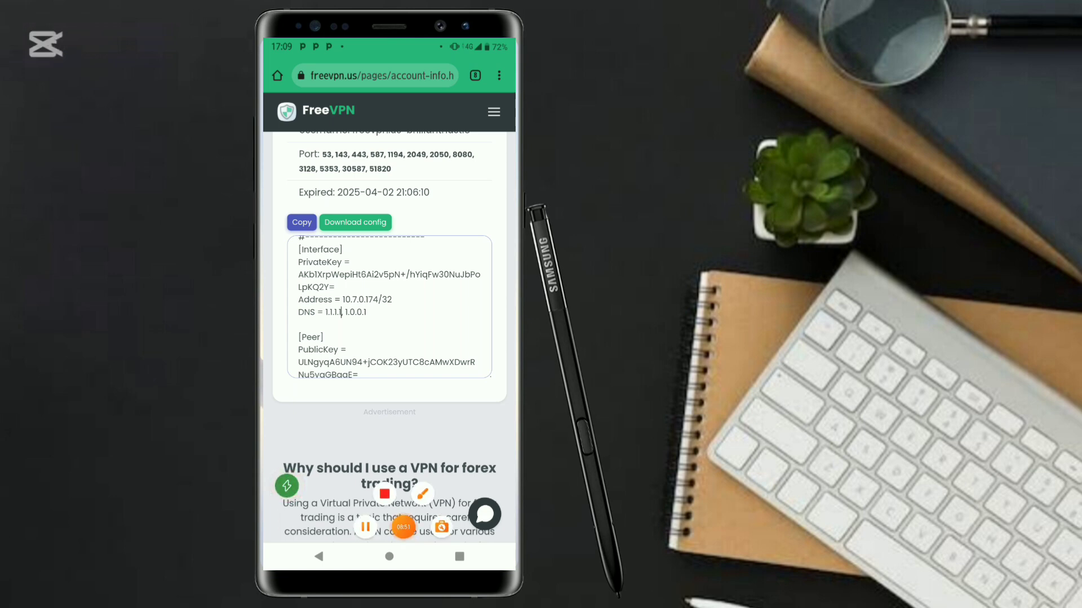
left_click(385, 494)
left_click(456, 506)
mouse_move(312, 201)
left_mouse_down()
mouse_move(347, 229)
mouse_move(440, 240)
left_mouse_up()
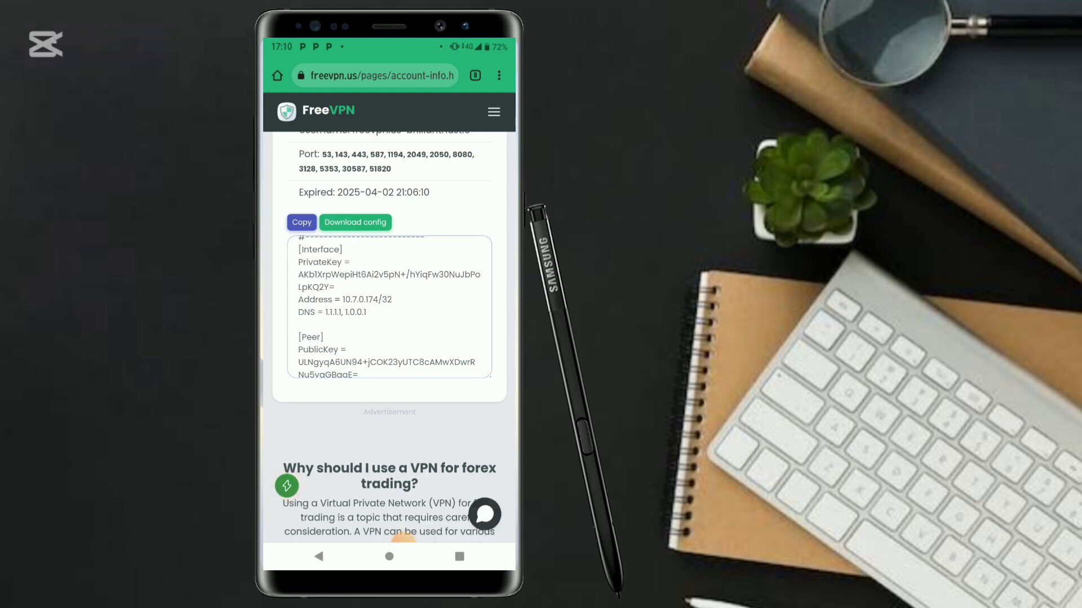
left_click(355, 222)
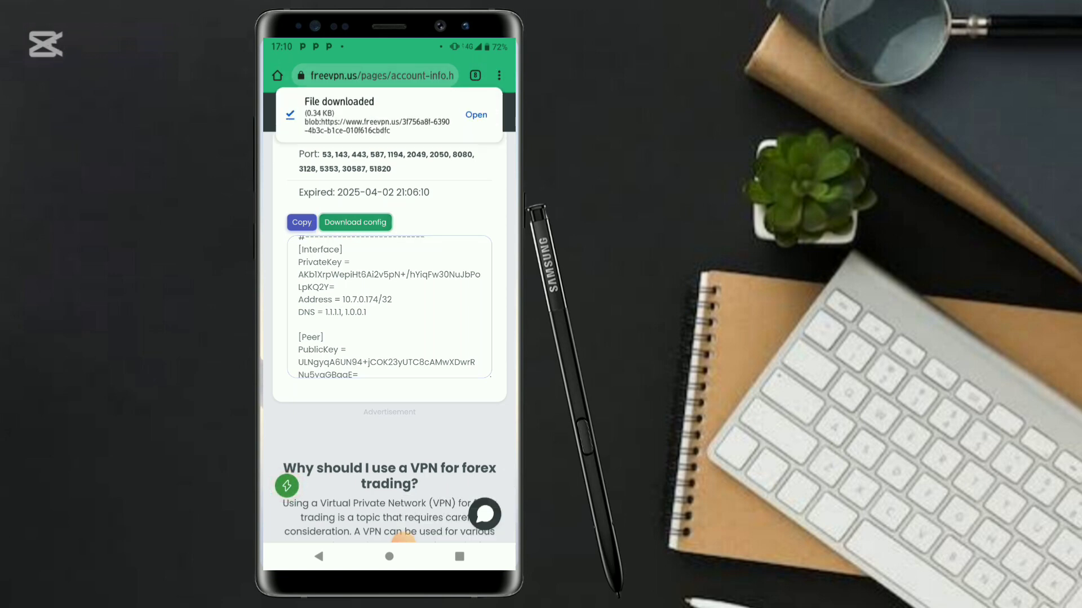